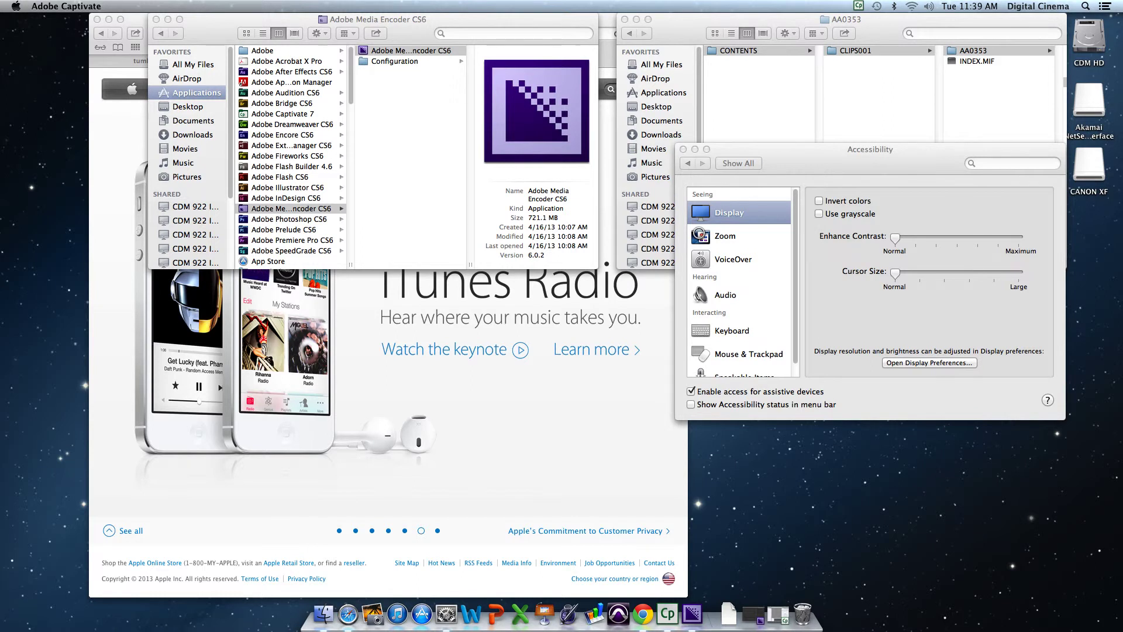
# Close both open Safari pages and the Accessibility preferences window.
pyautogui.press('super+Tab')
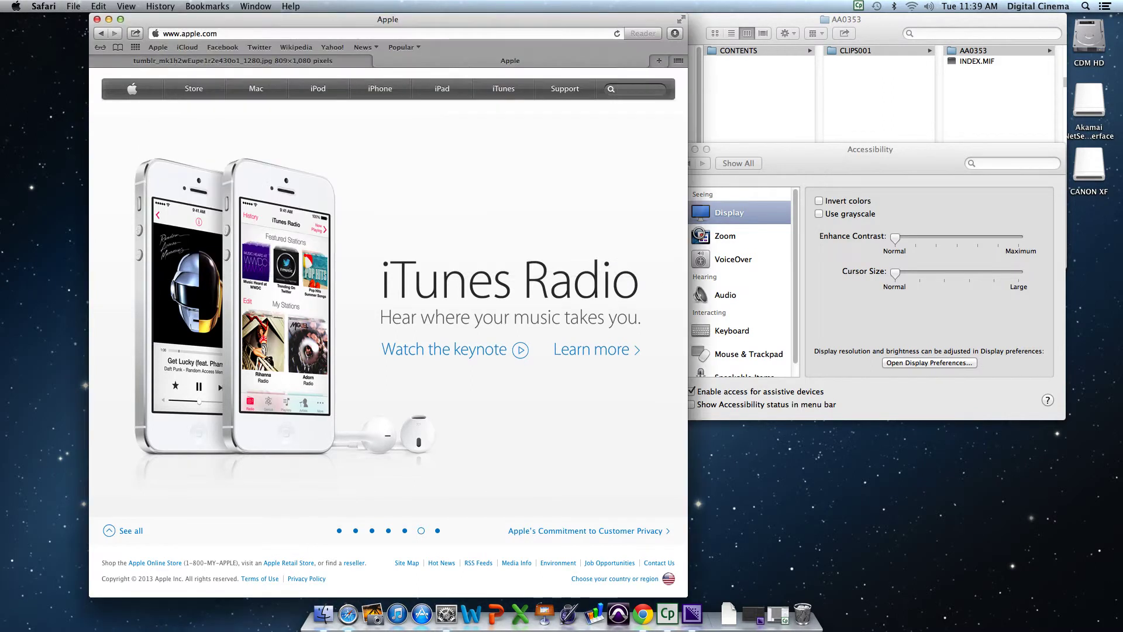
pyautogui.press('super+w')
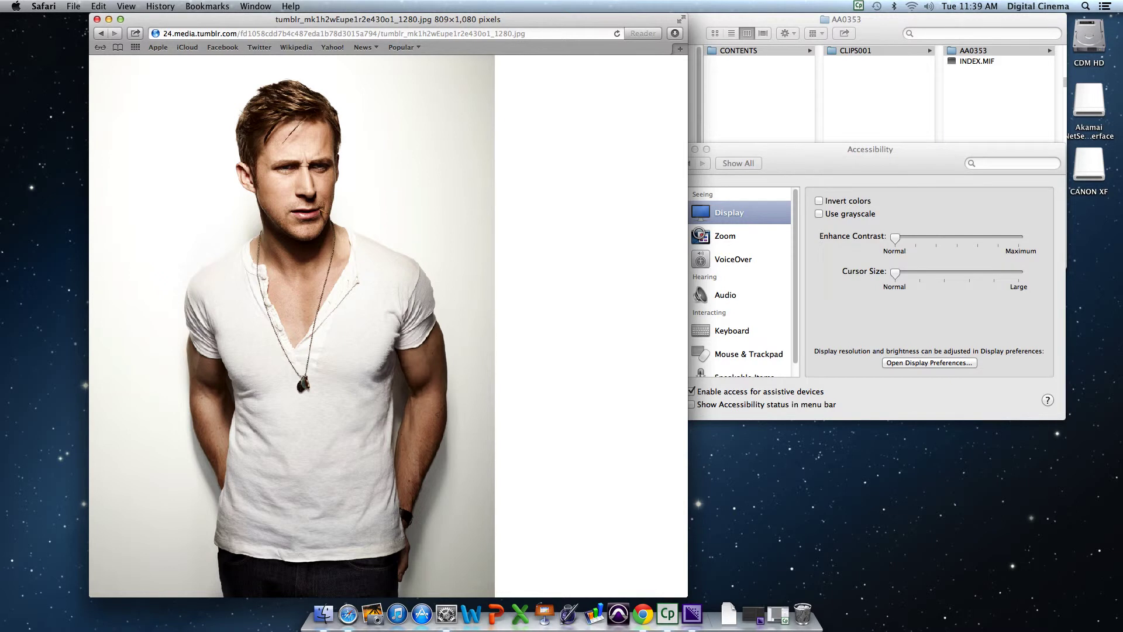
pyautogui.press('super+w')
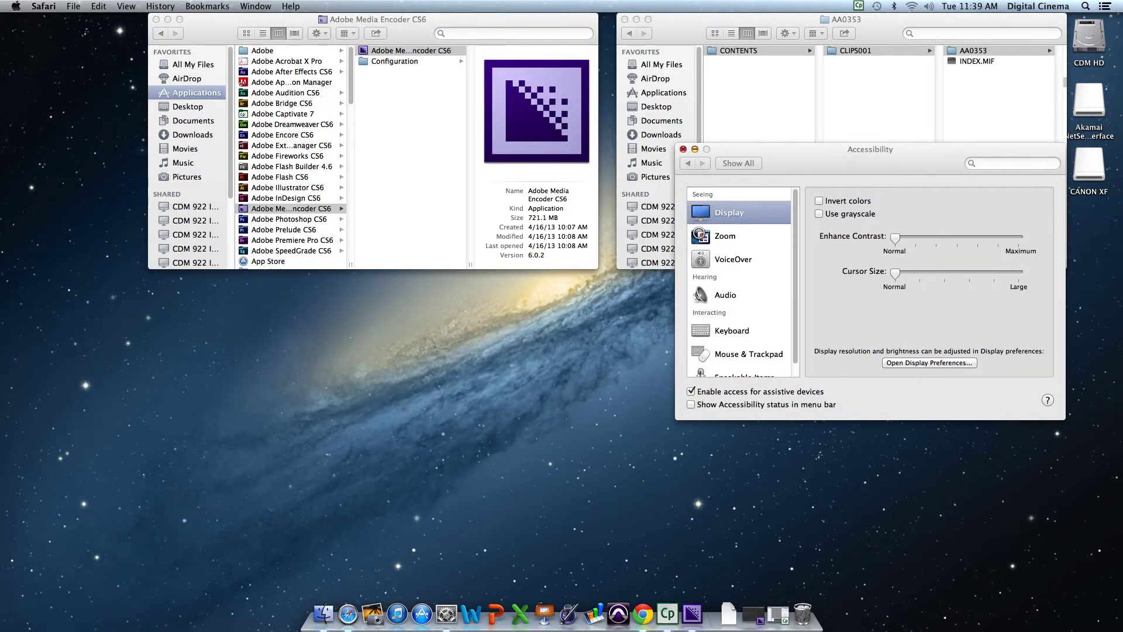
pyautogui.click(683, 149)
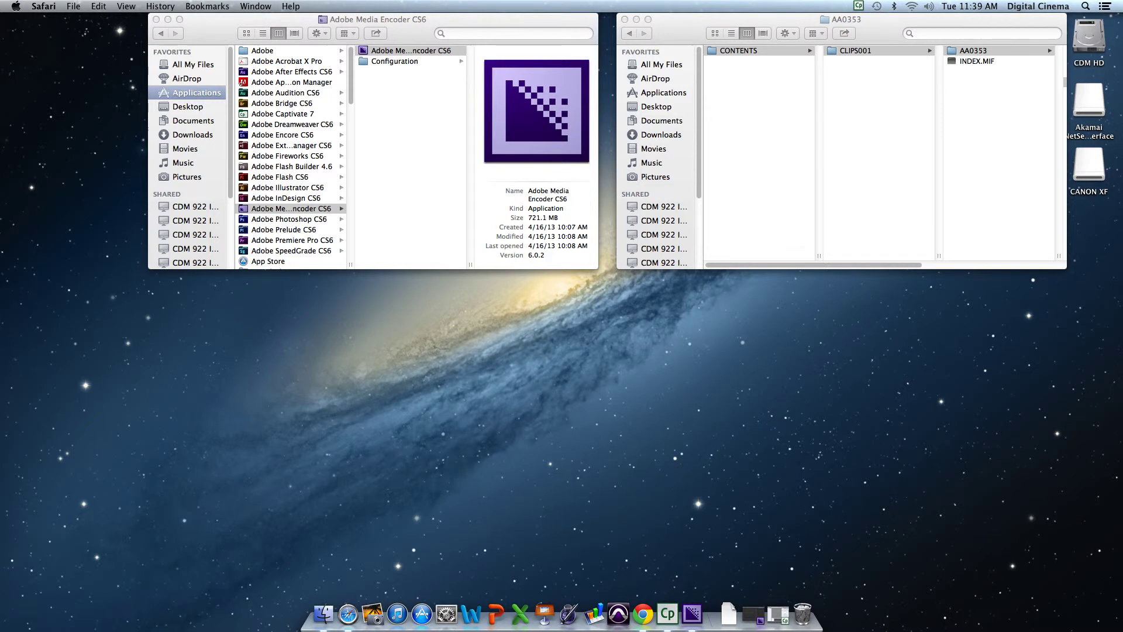
# Launch Adobe Media Encoder CS6 from the Applications folder and reposition its window.
pyautogui.doubleClick(411, 51)
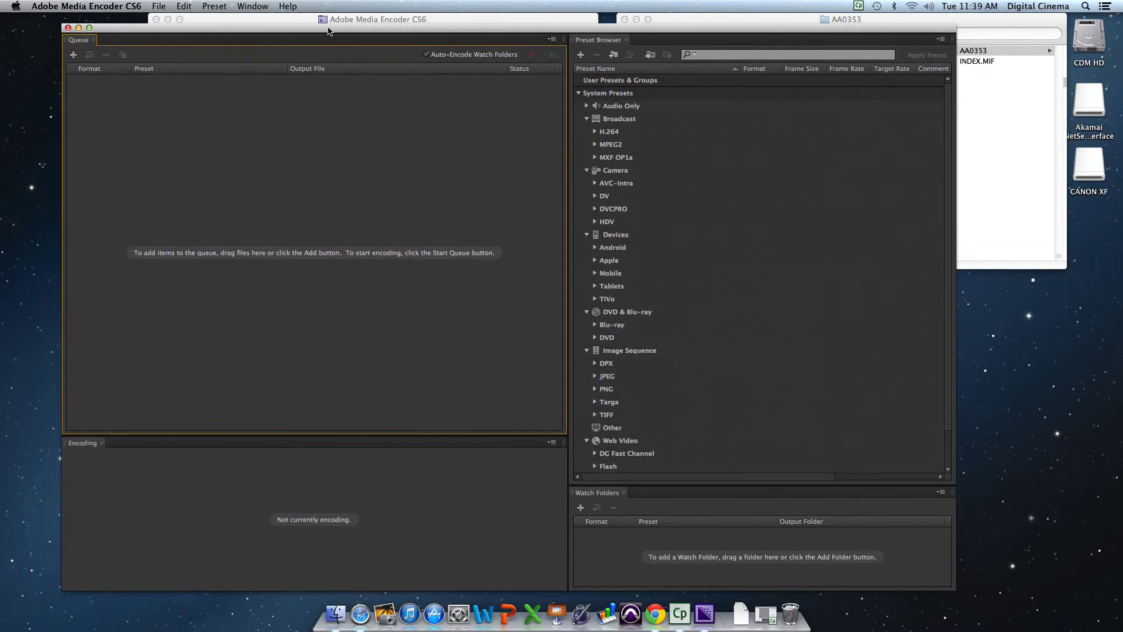
pyautogui.moveTo(335, 33); pyautogui.dragTo(340, 42)
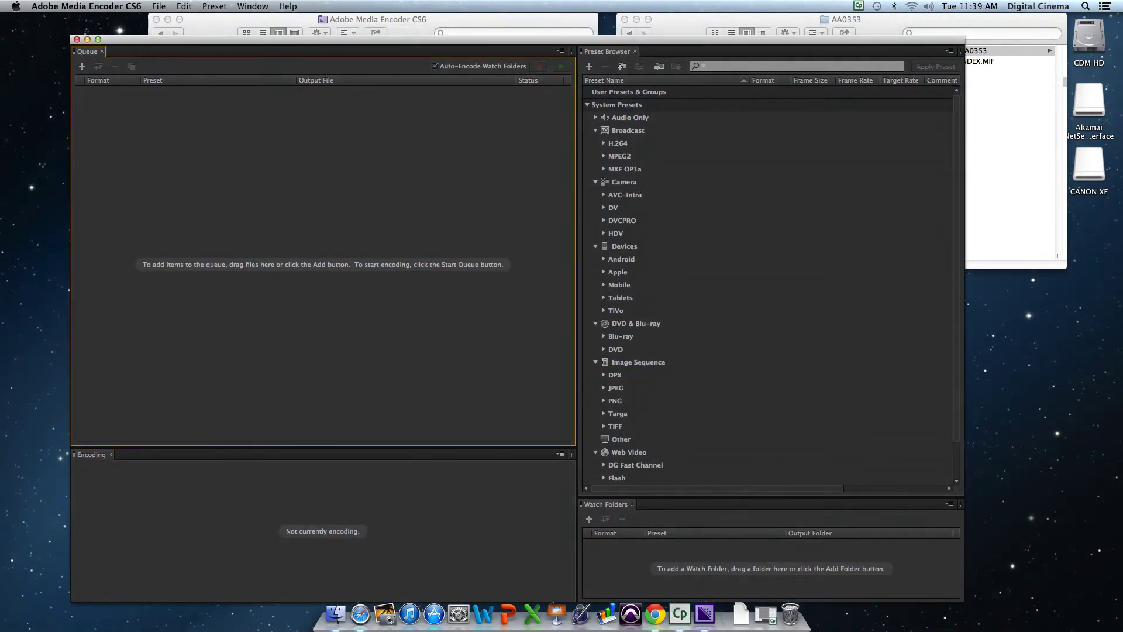
pyautogui.moveTo(340, 39); pyautogui.dragTo(320, 17)
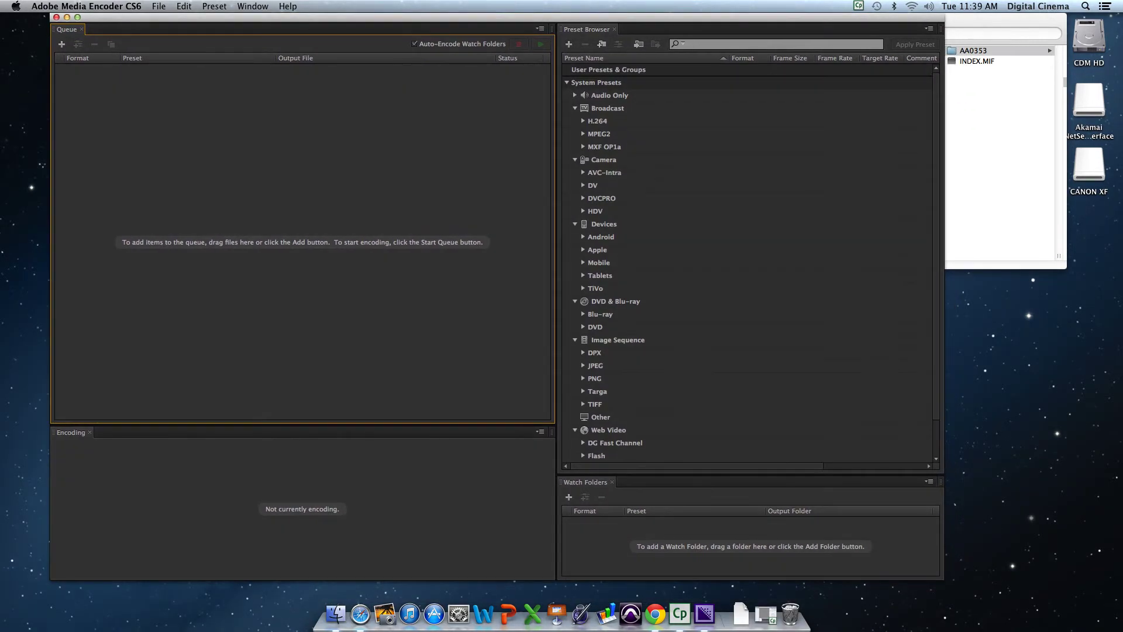
# Switch to the Finder window of the CANON XF card and show the files inside the AA0353 clip folder.
pyautogui.click(966, 22)
pyautogui.moveTo(930, 23); pyautogui.dragTo(849, 23)
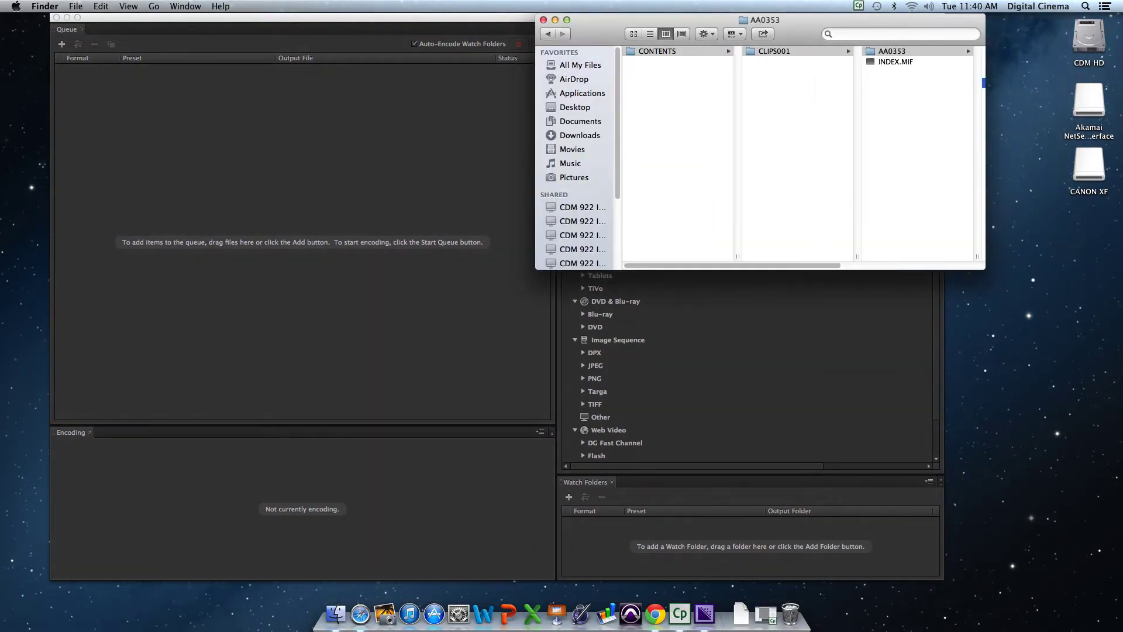
pyautogui.click(1088, 167)
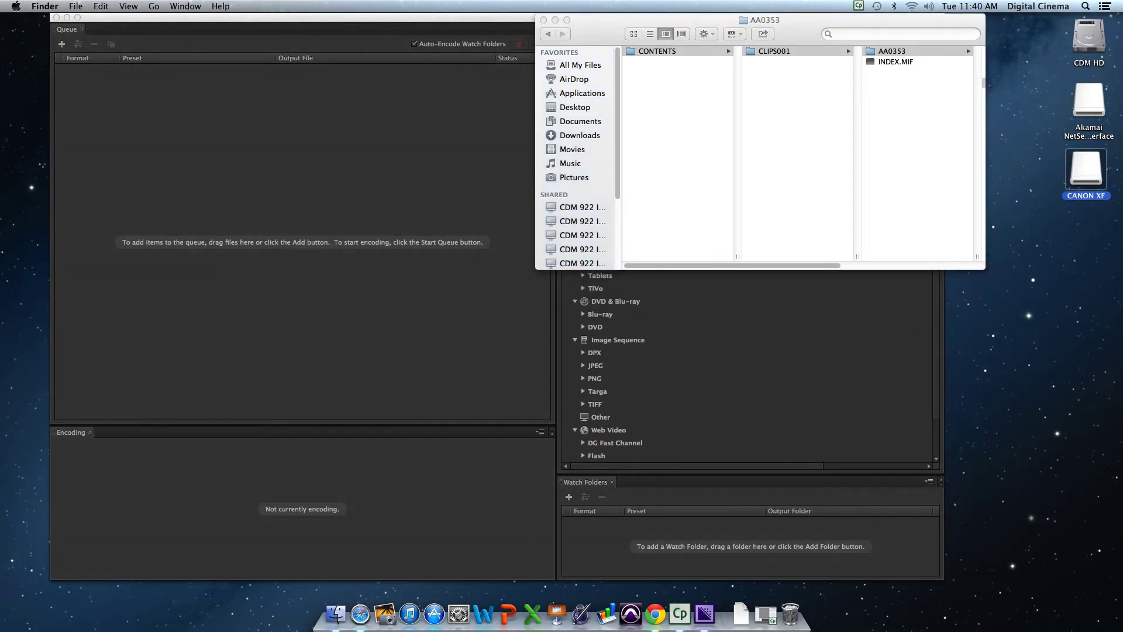
pyautogui.click(849, 20)
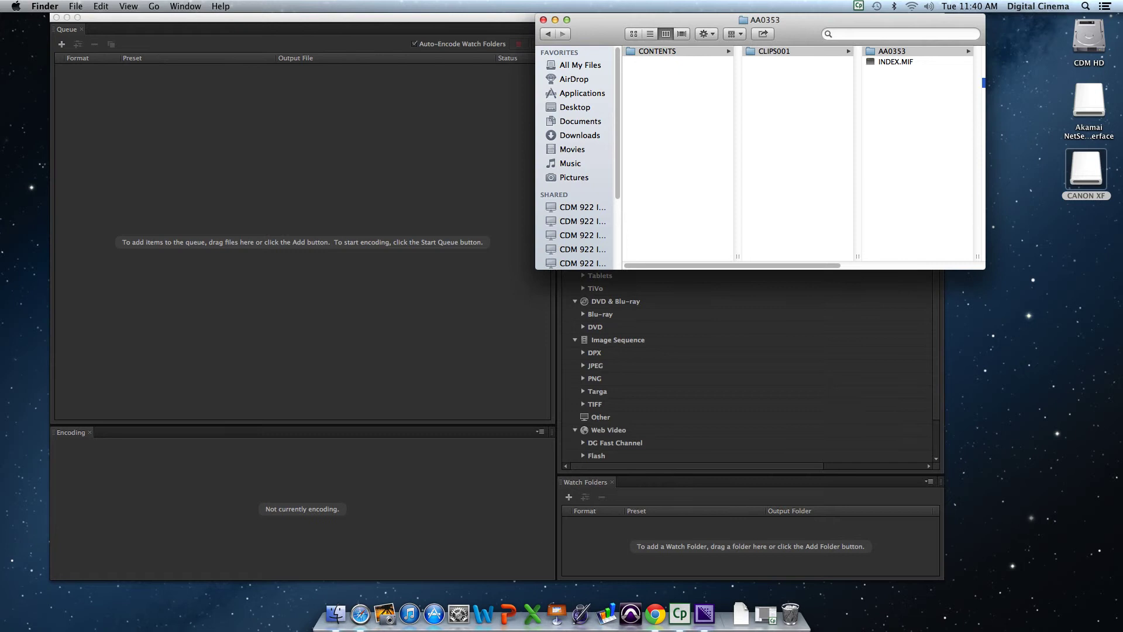
pyautogui.click(797, 51)
pyautogui.press('Right')
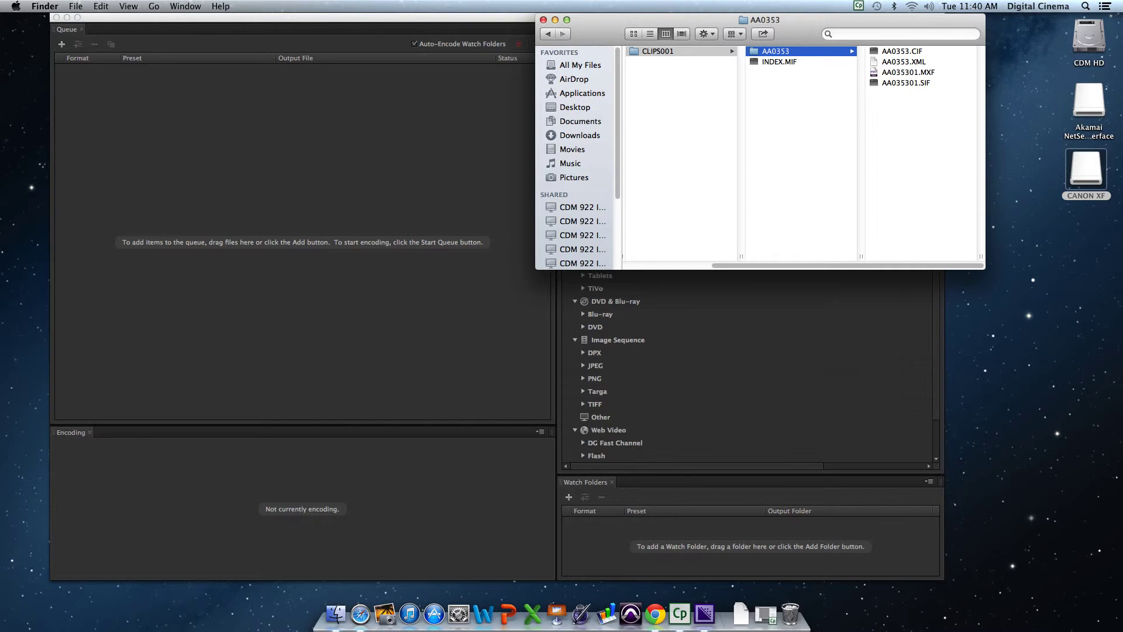
pyautogui.press('Down')
pyautogui.press('Up')
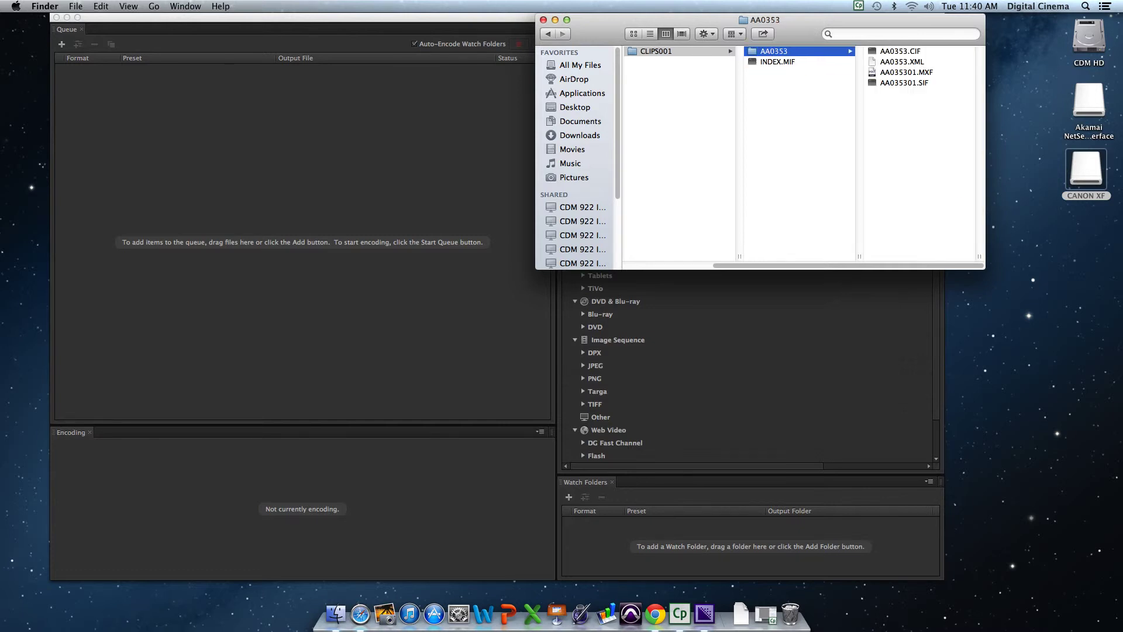
# Switch to Adobe Media Encoder and start adding a source file to the queue from the CANON XF card.
pyautogui.press('super+Tab')
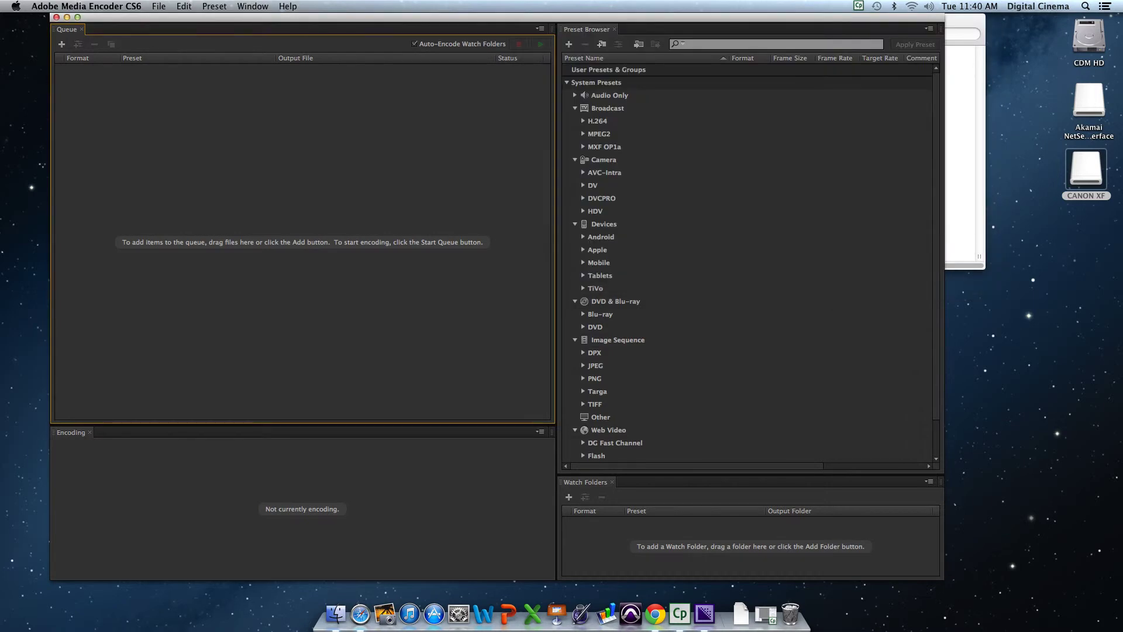
pyautogui.click(86, 6)
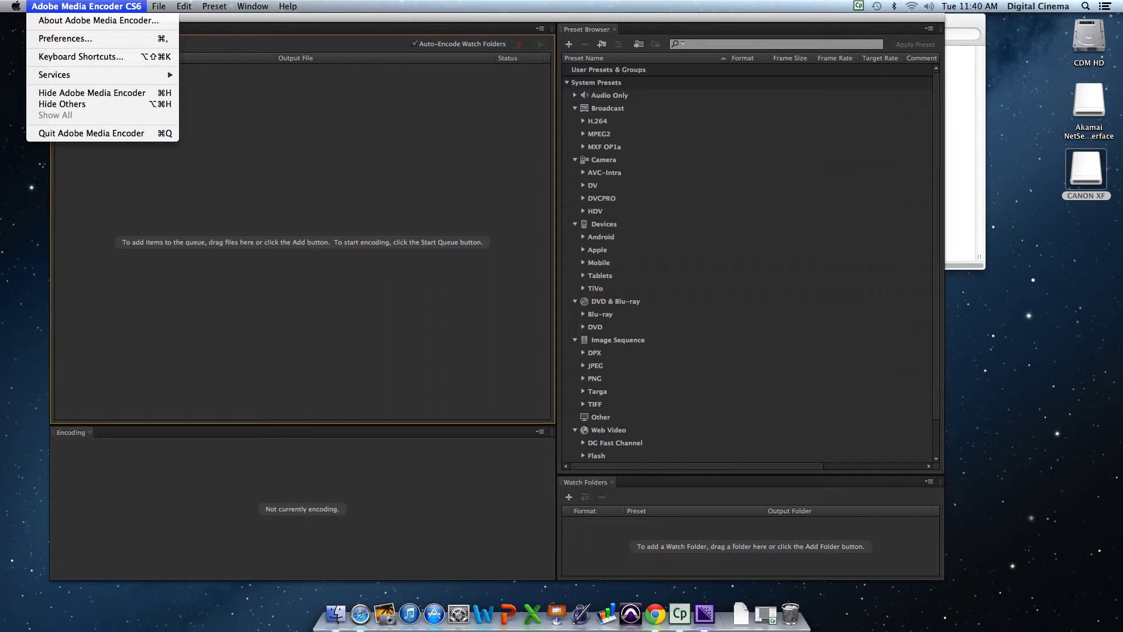
pyautogui.press('Escape')
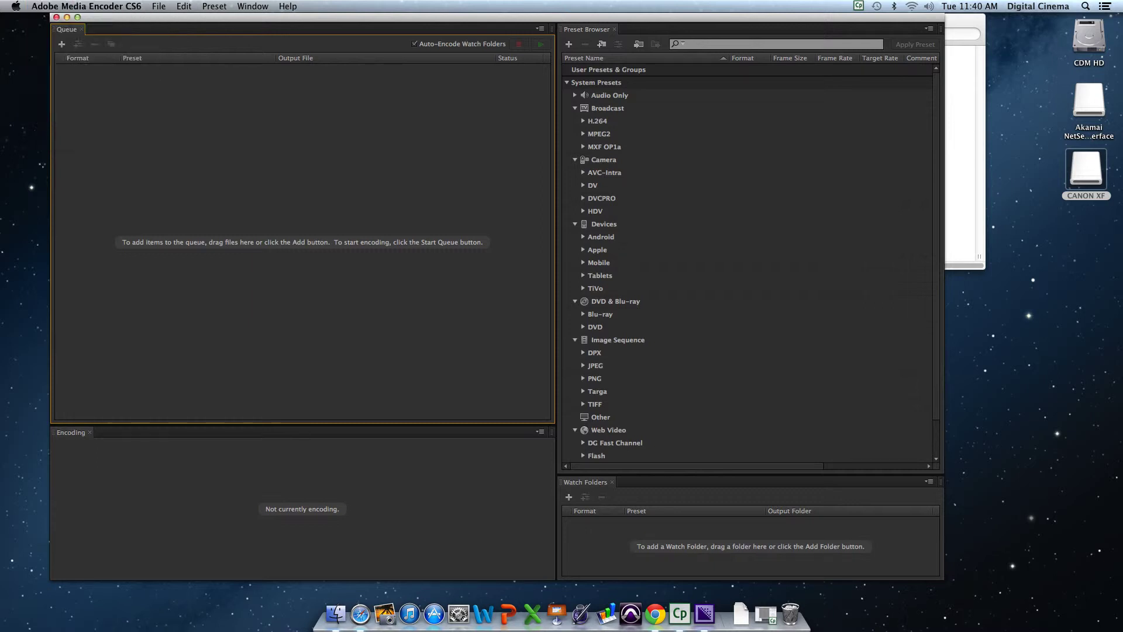
pyautogui.click(62, 44)
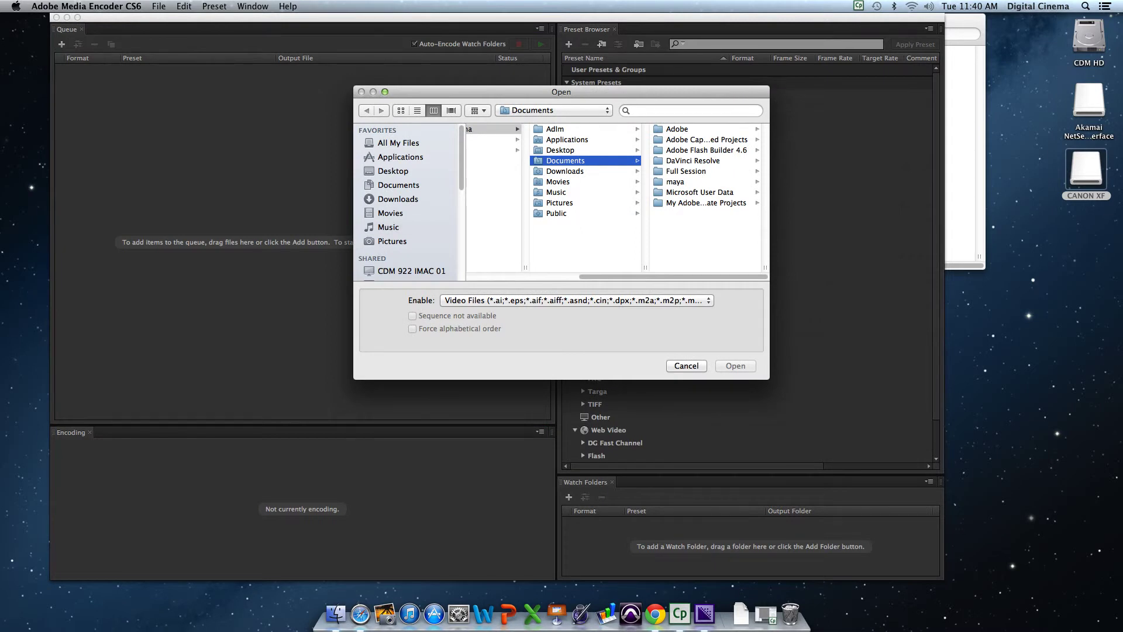
pyautogui.click(560, 150)
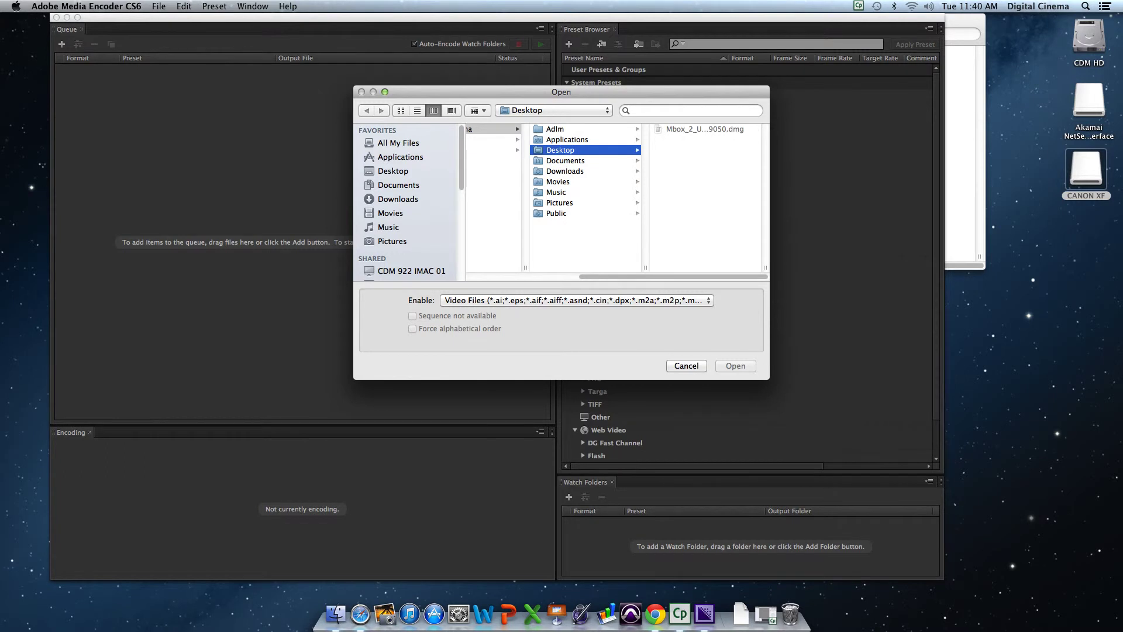
pyautogui.click(487, 277)
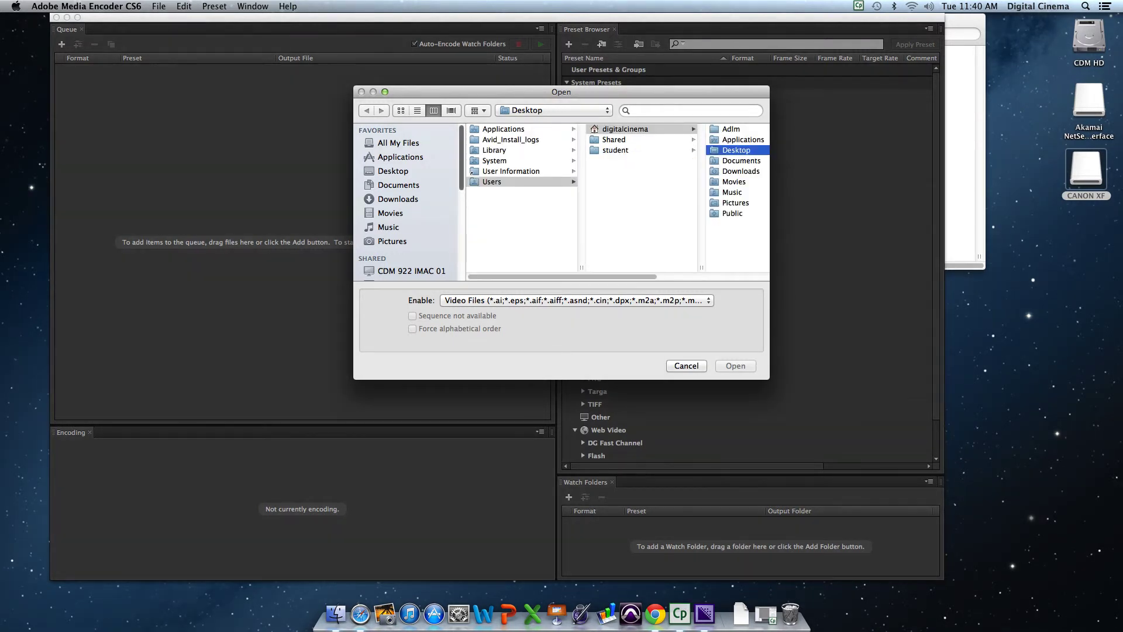
pyautogui.scroll(-10, 406, 202)
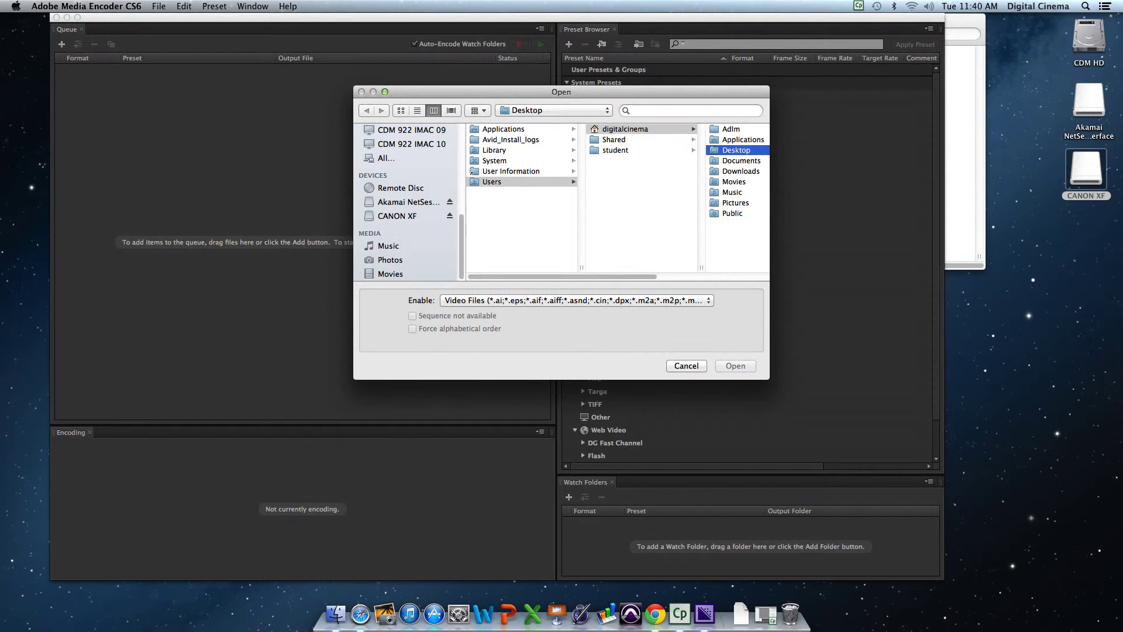
pyautogui.click(397, 215)
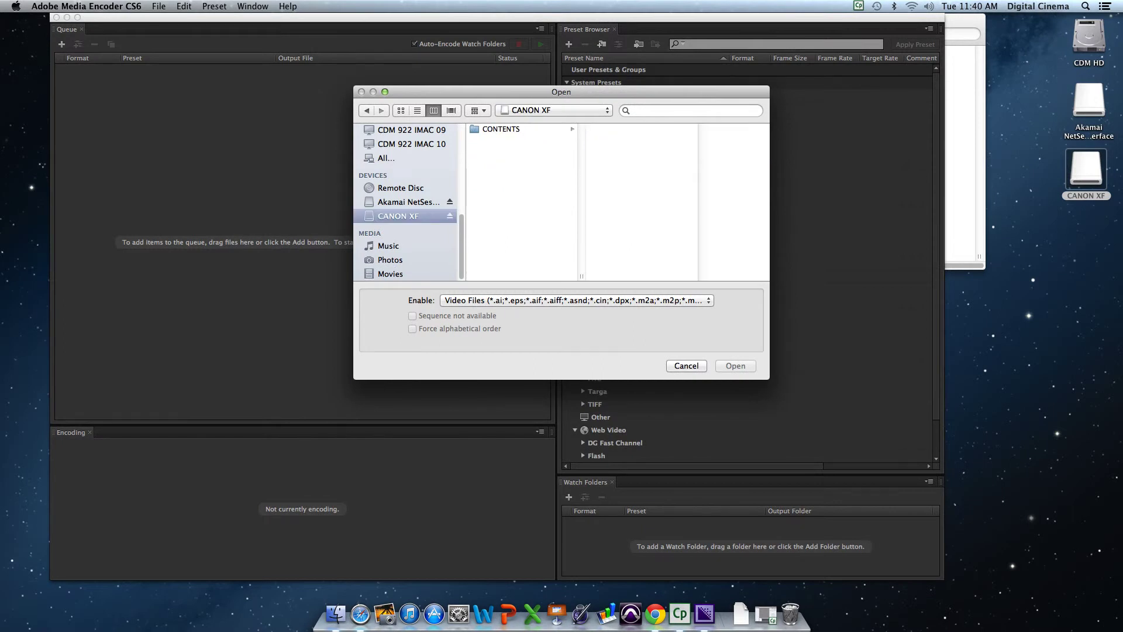
# Add the clip AA035301.MXF from CONTENTS, CLIPS001, AA0353 to the encoding queue.
pyautogui.click(500, 129)
pyautogui.click(618, 128)
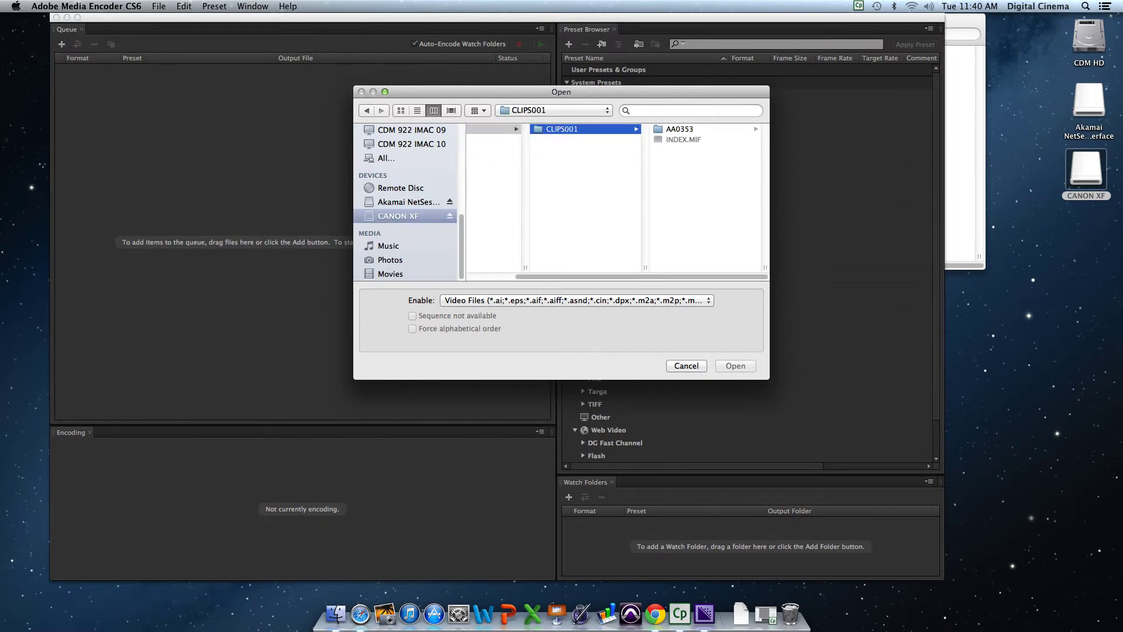
pyautogui.click(680, 128)
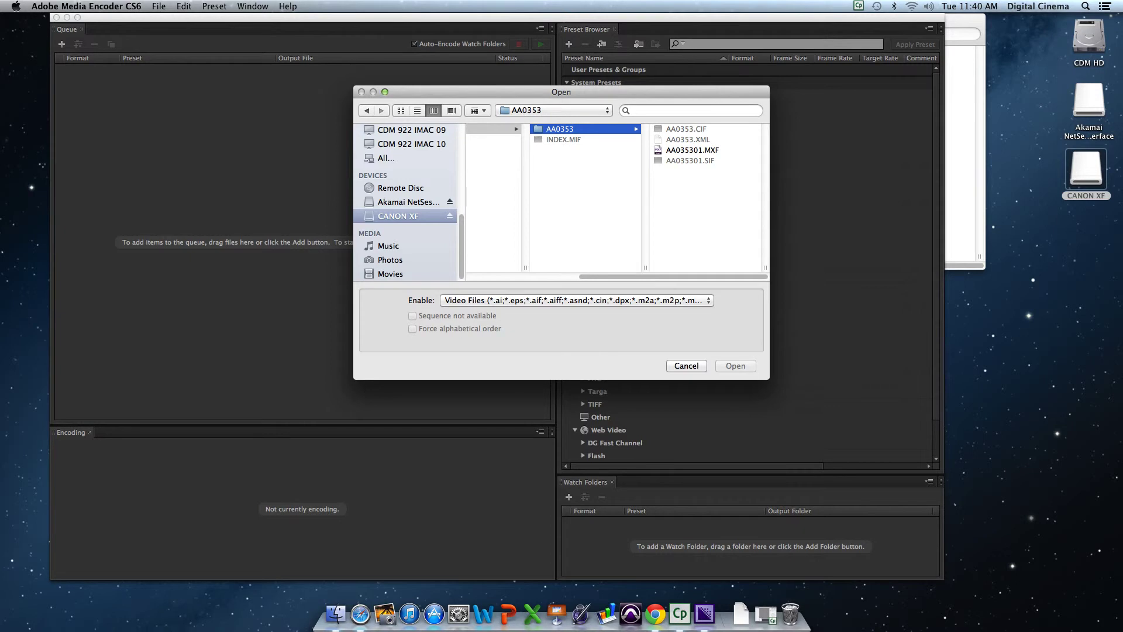
pyautogui.click(692, 150)
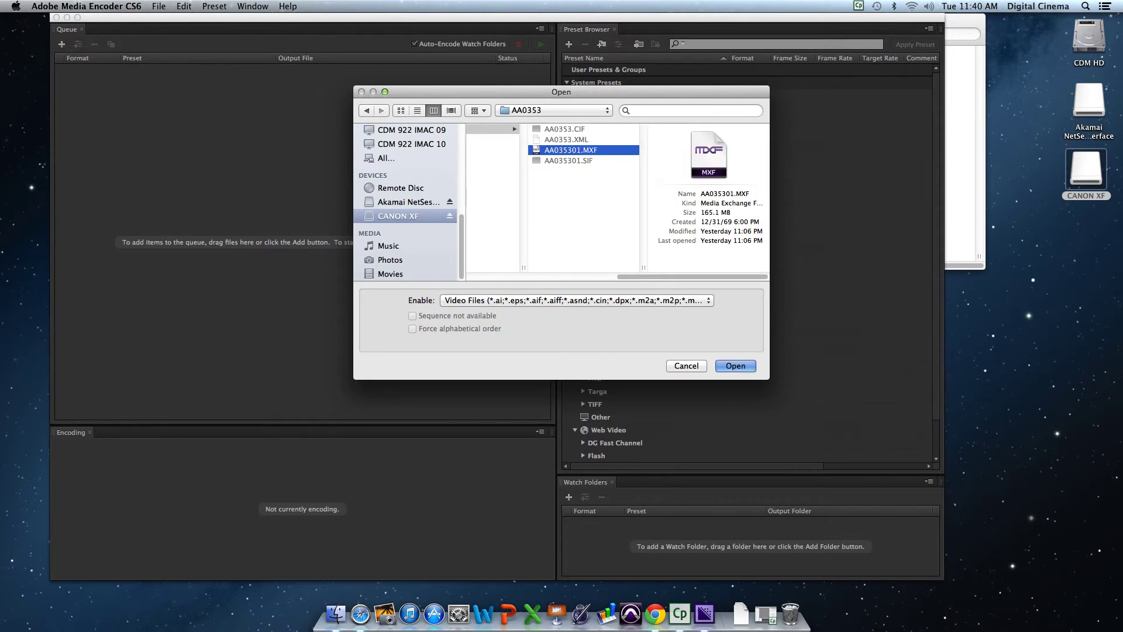
pyautogui.press('Return')
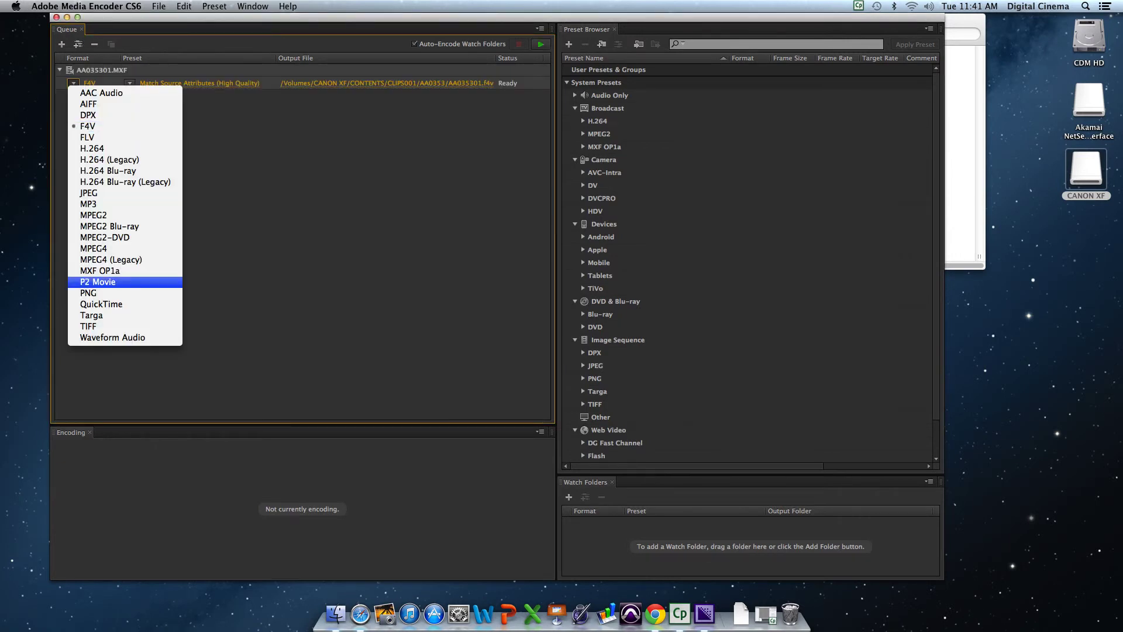
# Set the queued clip's output format to QuickTime and look through its available presets.
pyautogui.click(102, 303)
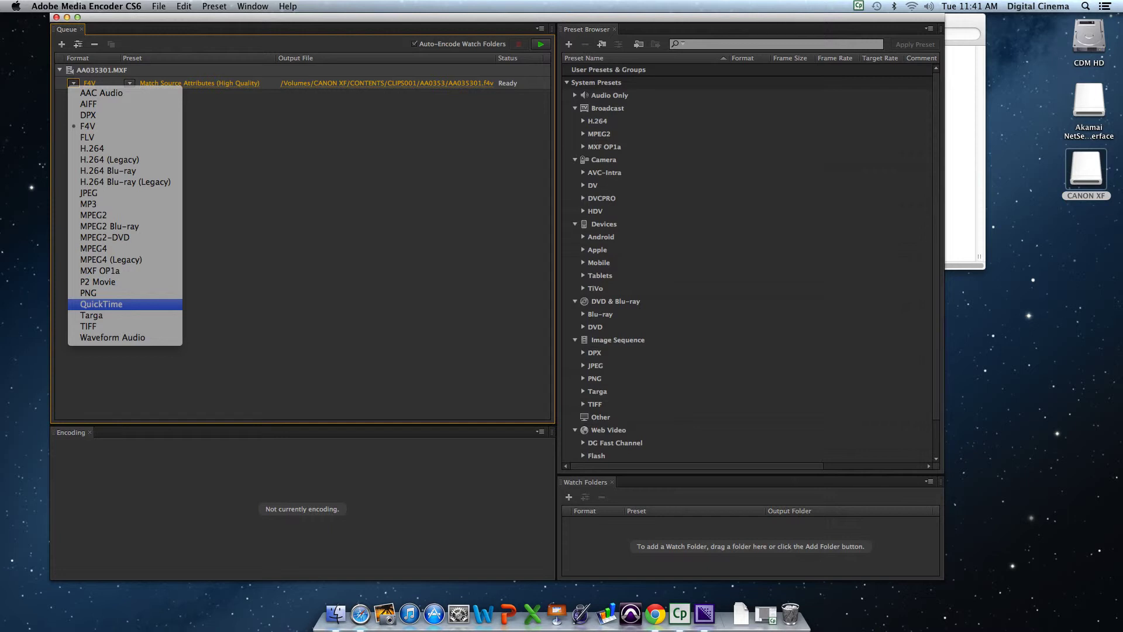
pyautogui.click(129, 83)
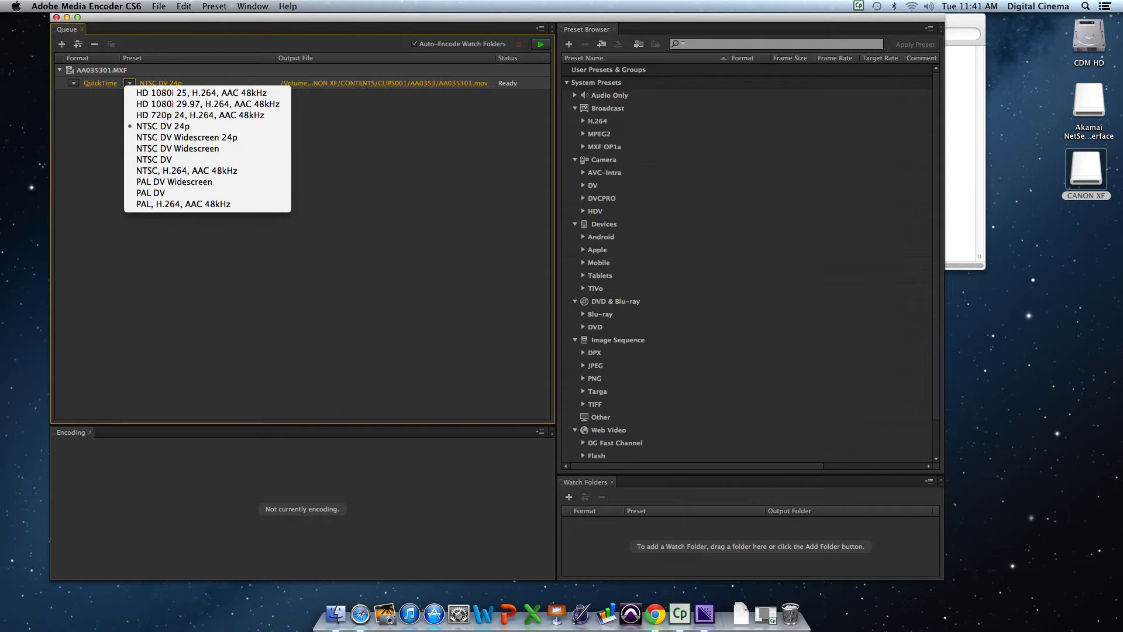
pyautogui.press('Escape')
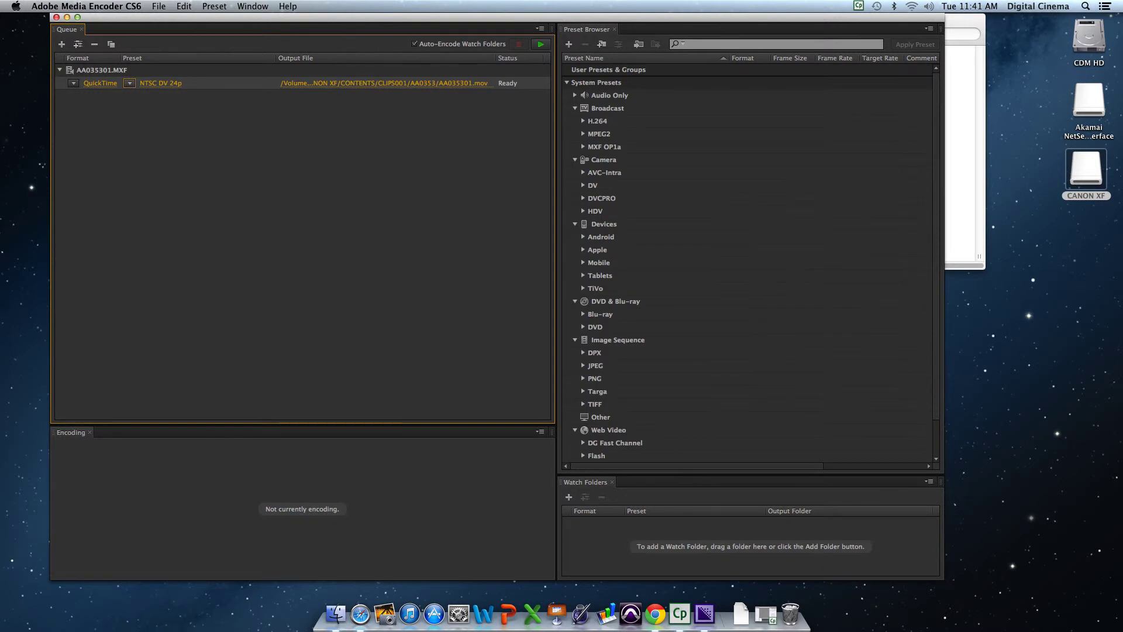
# Set the clip's output location to the Desktop and name the output file spider.
pyautogui.press('Return')
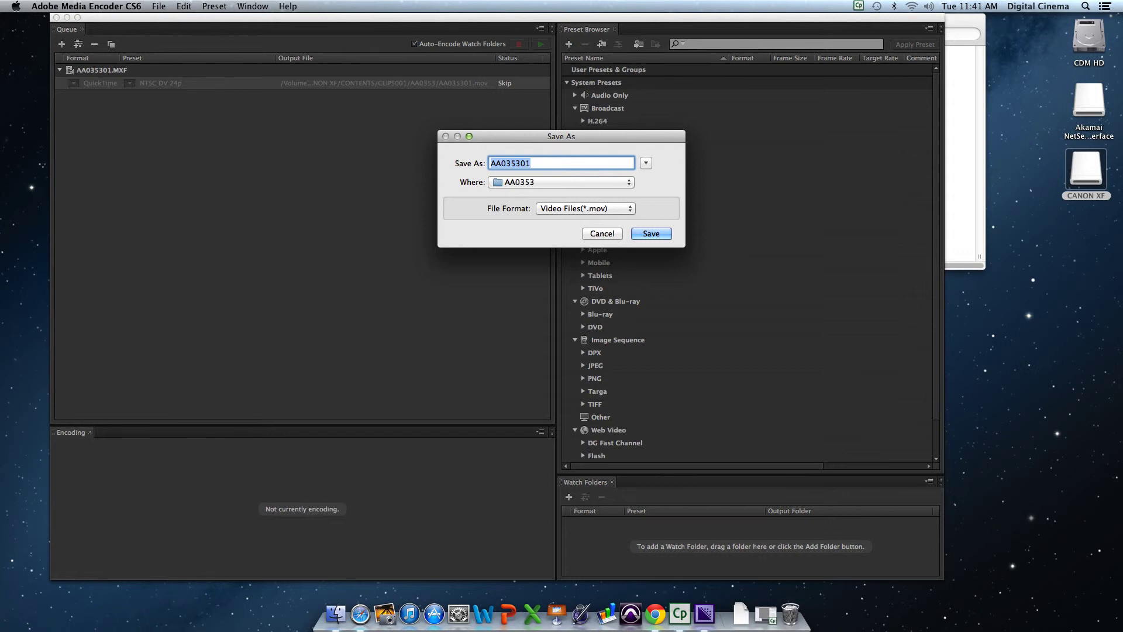
pyautogui.click(561, 182)
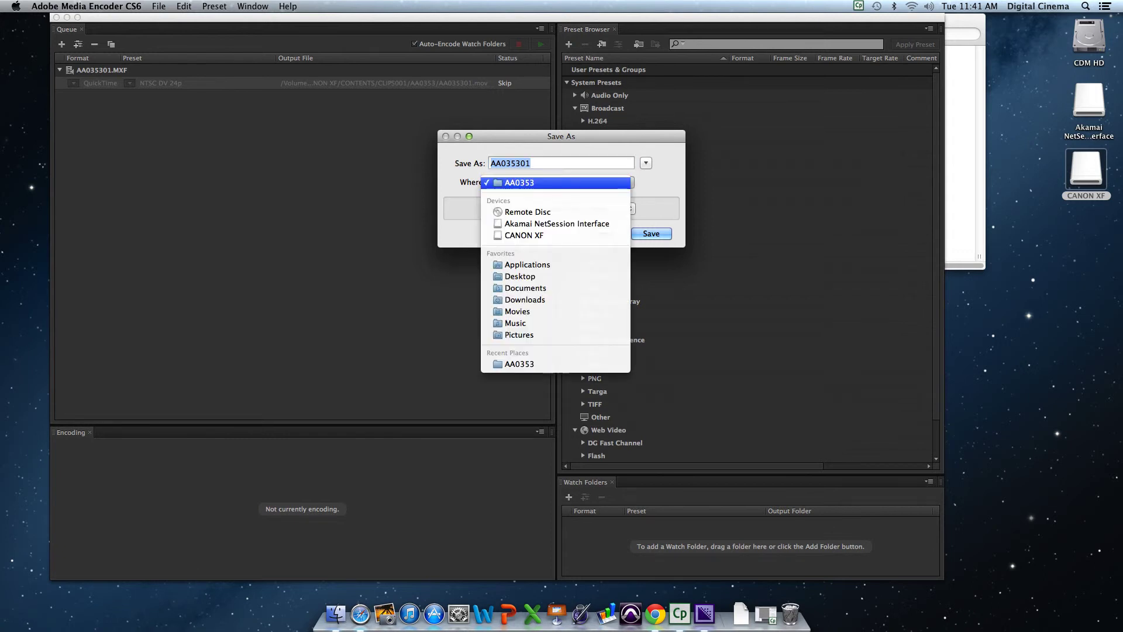
pyautogui.click(520, 276)
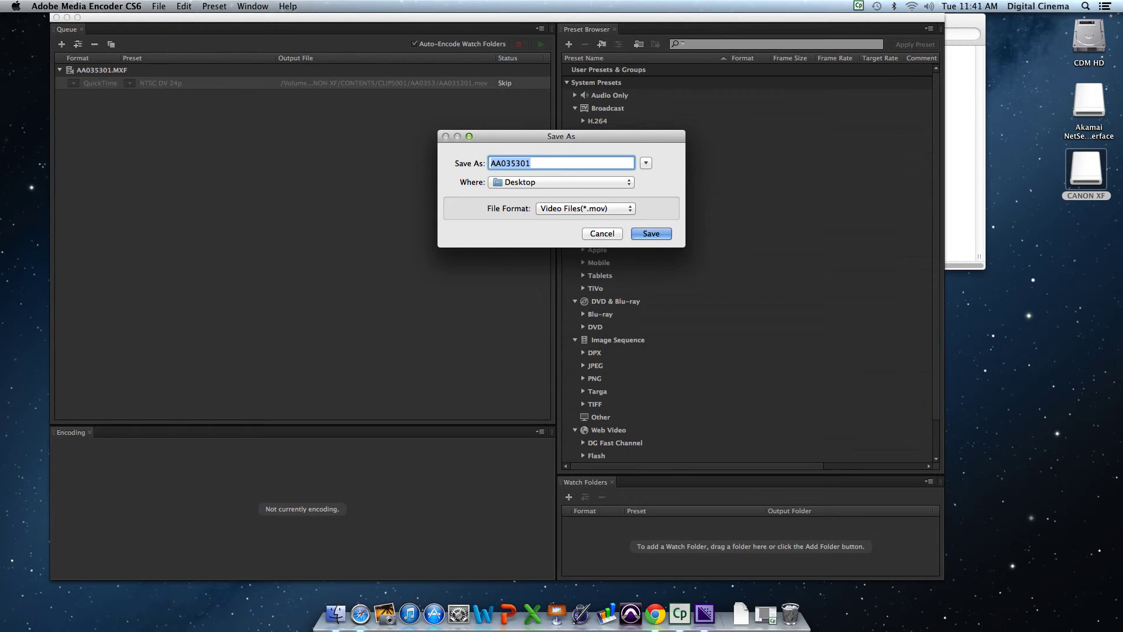
pyautogui.write('spider')
pyautogui.press('Return')
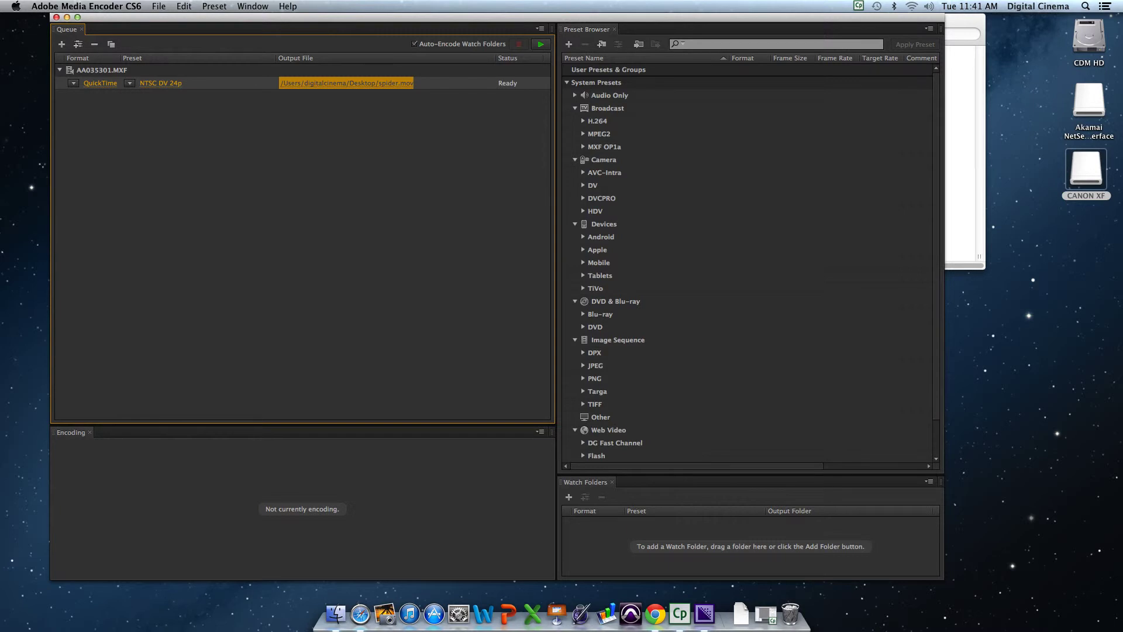
pyautogui.press('Escape')
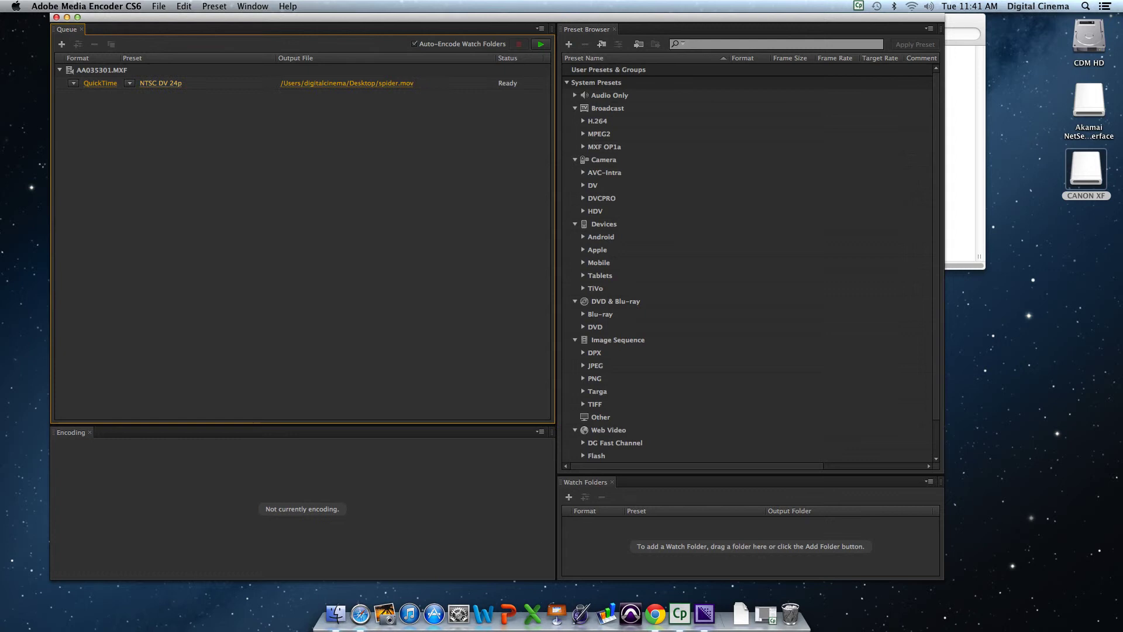
# Open the export settings of the queued clip, then move and enlarge the dialog for a bigger preview.
pyautogui.click(160, 84)
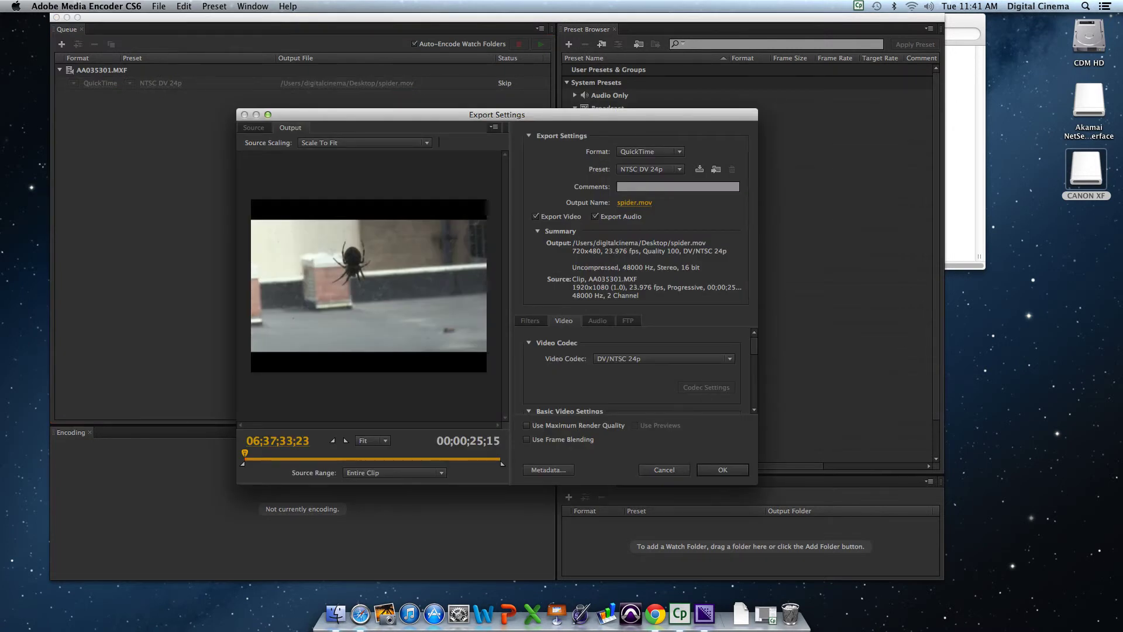
pyautogui.moveTo(497, 115); pyautogui.dragTo(425, 51)
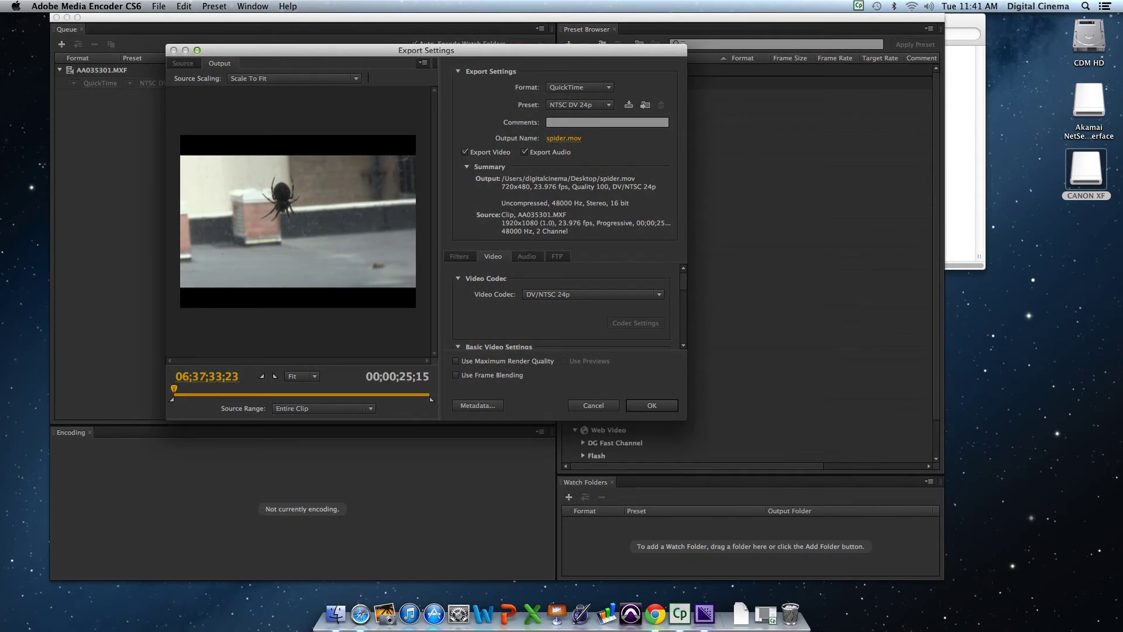
pyautogui.moveTo(686, 419); pyautogui.dragTo(908, 465)
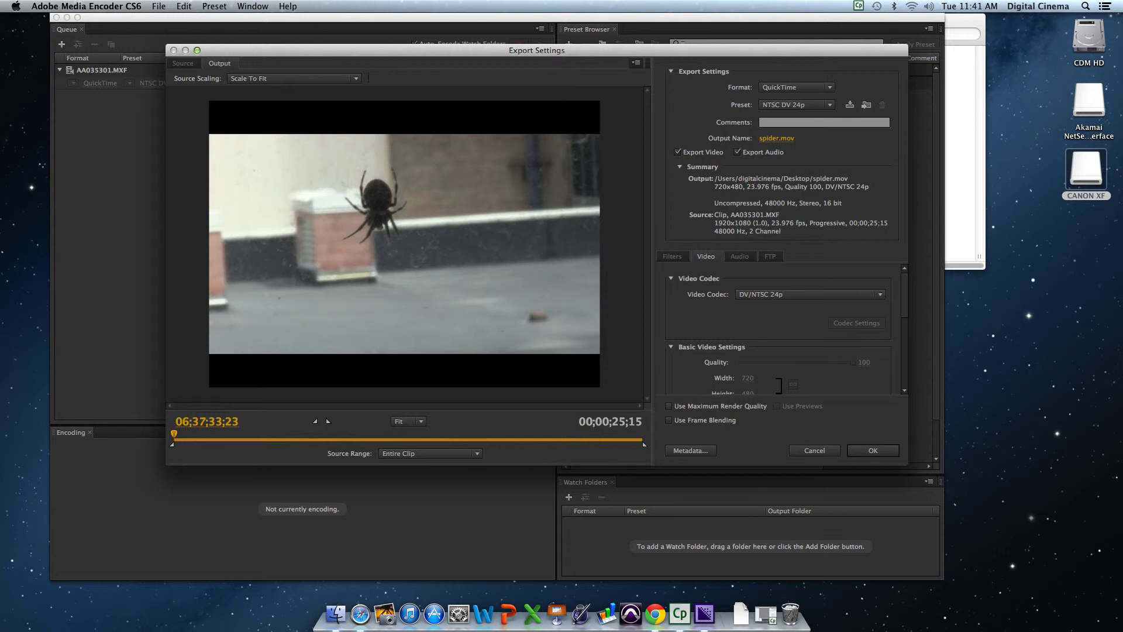
# Look over the available QuickTime presets and set the video codec to Apple ProRes 422.
pyautogui.click(796, 104)
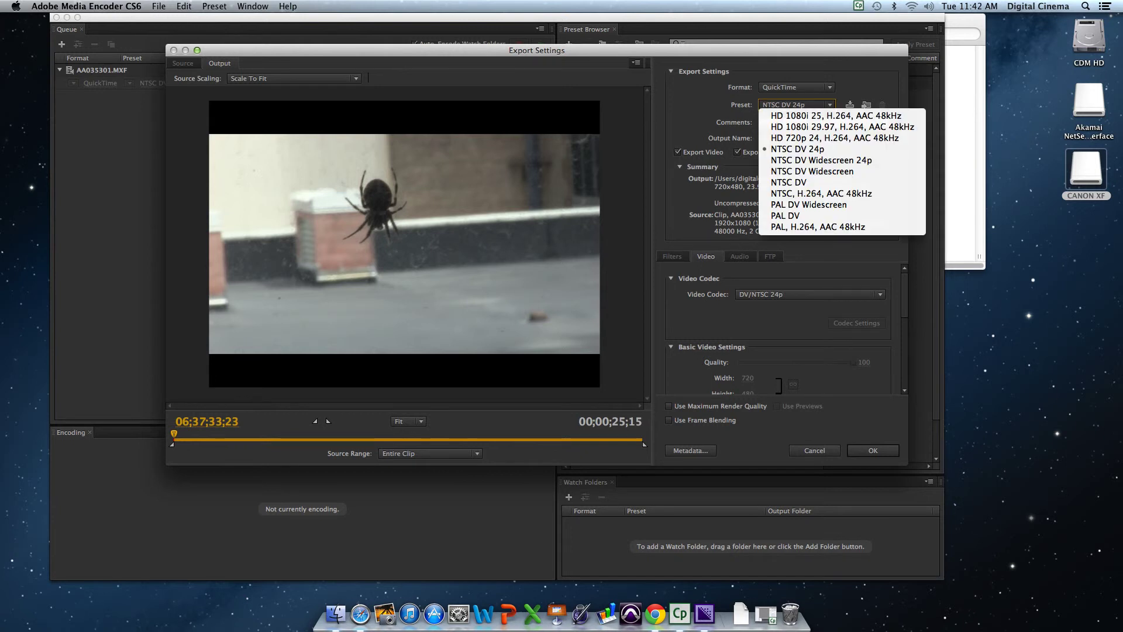
pyautogui.press('Escape')
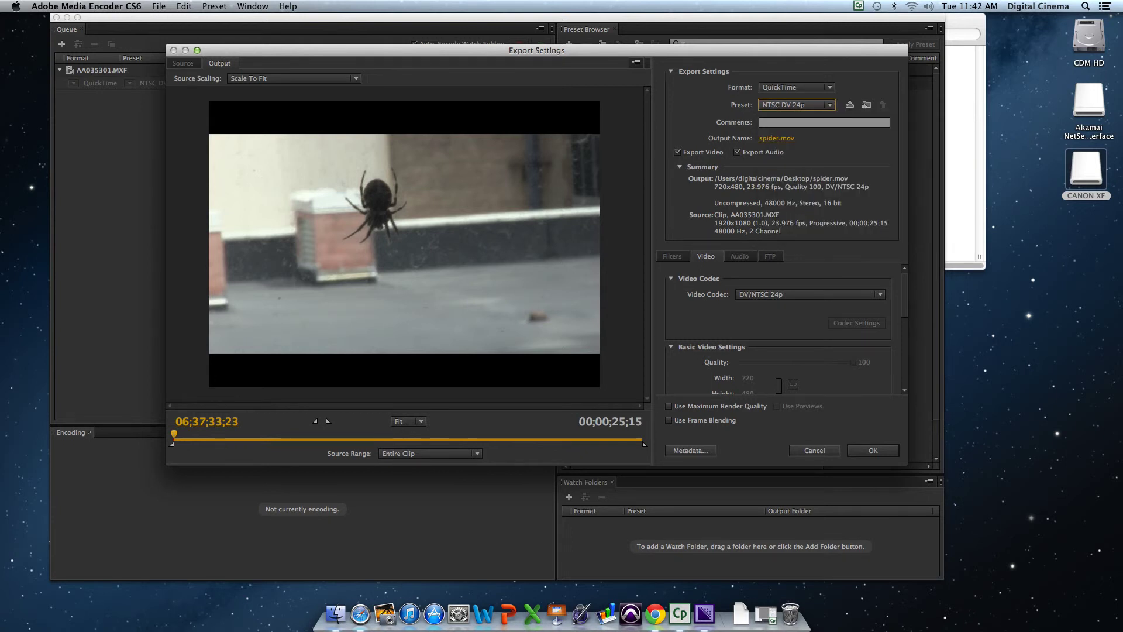
pyautogui.click(810, 294)
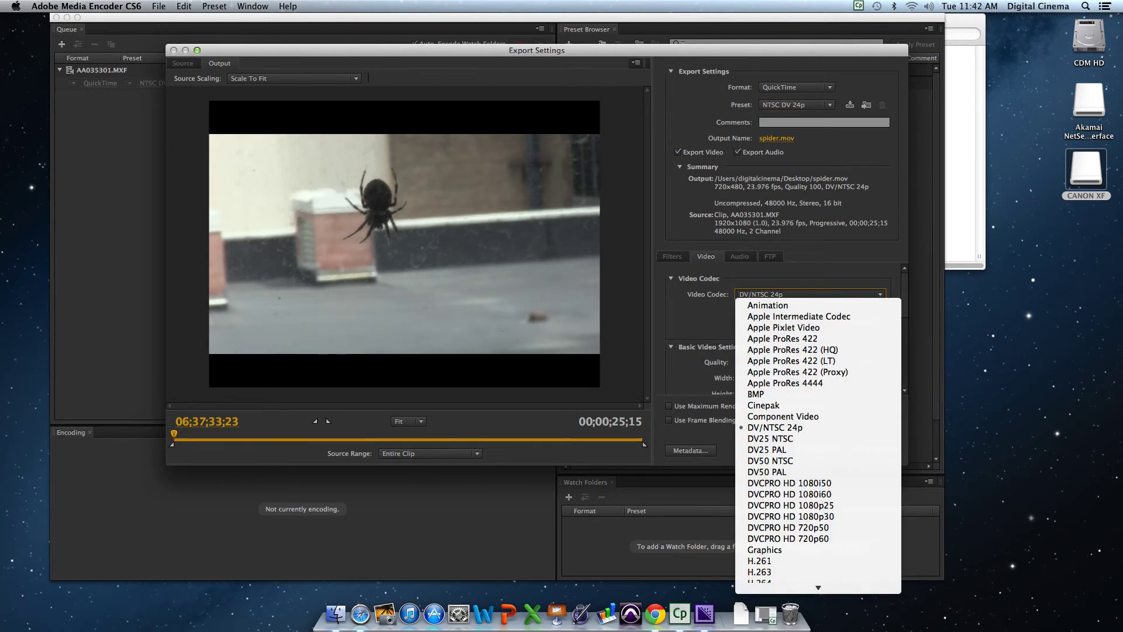
pyautogui.click(782, 338)
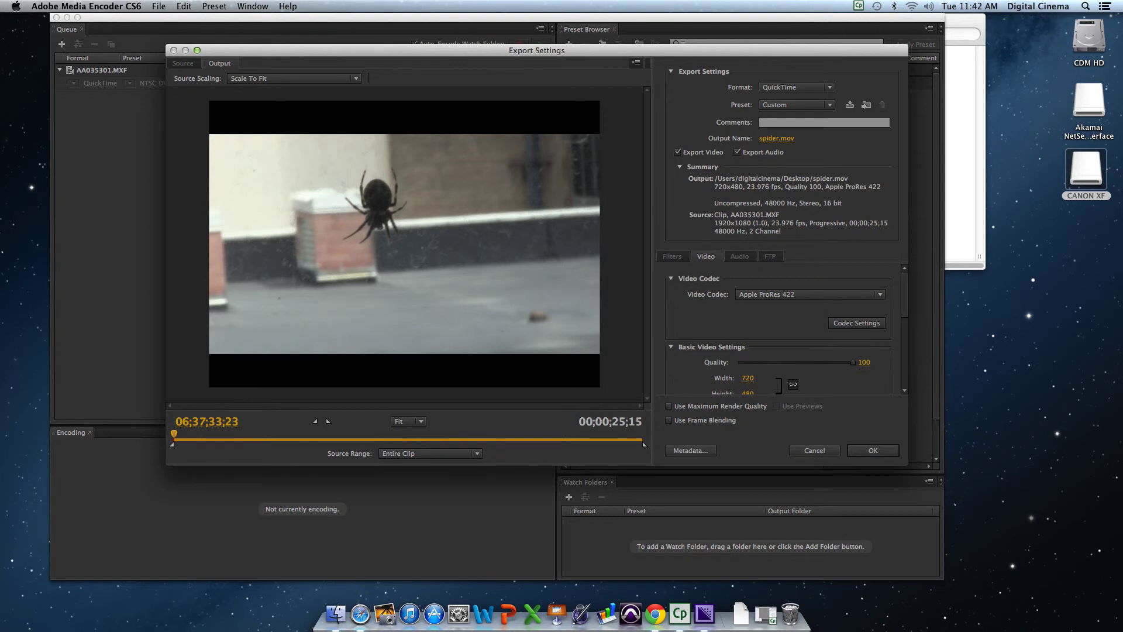
# Unlink the frame's width and height and set the frame size to 1920 by 1080.
pyautogui.scroll(-4, 784, 328)
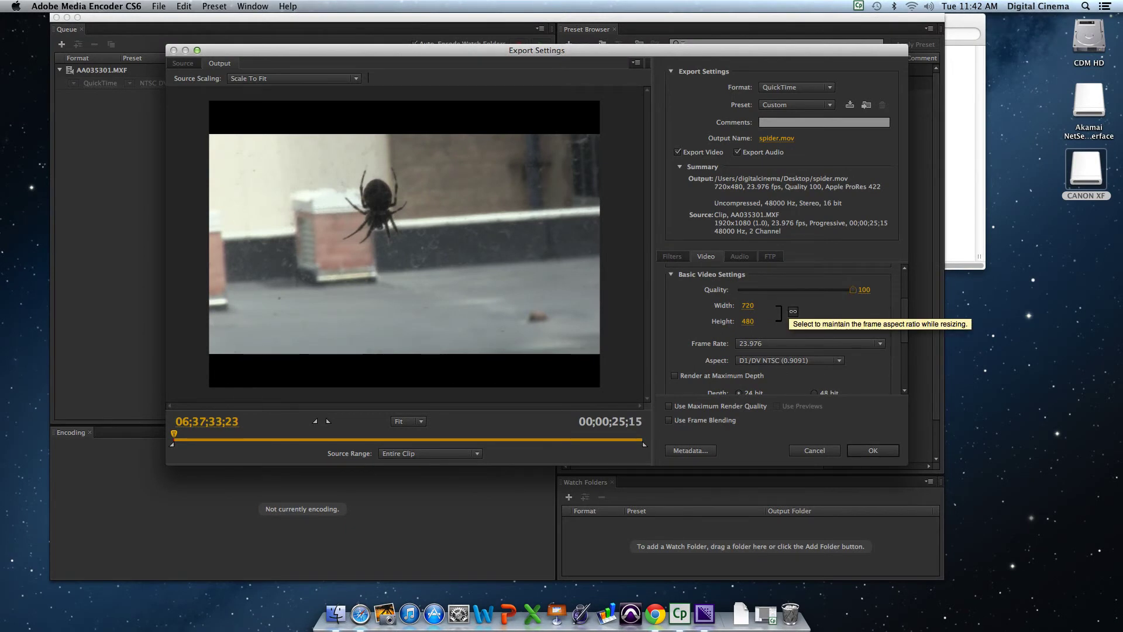
pyautogui.click(793, 311)
pyautogui.moveTo(747, 305); pyautogui.dragTo(893, 306)
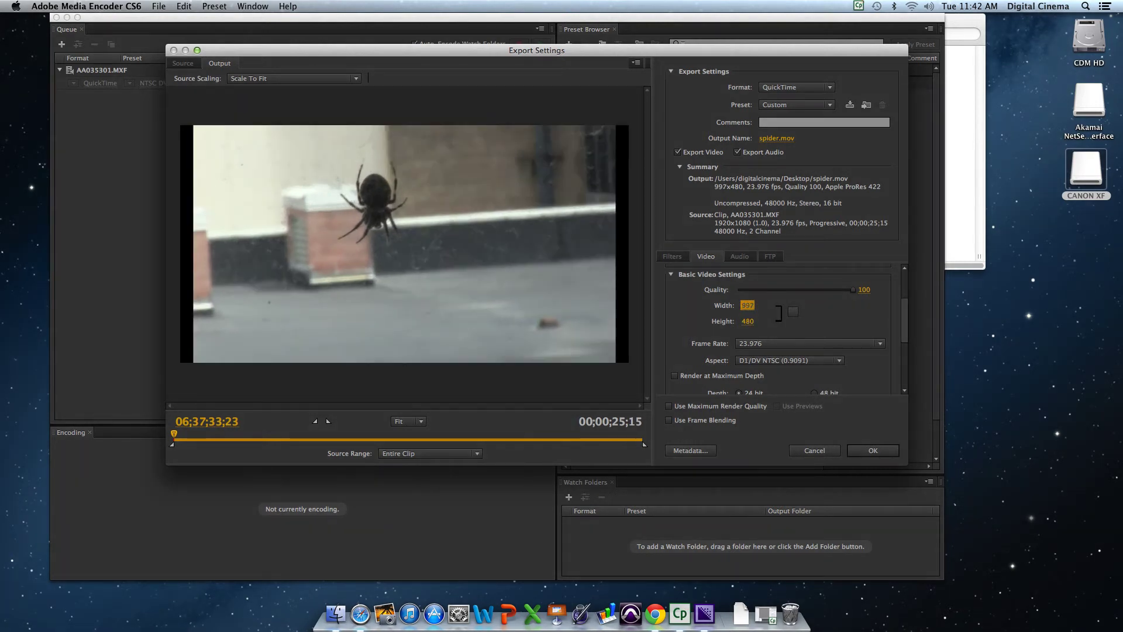
pyautogui.click(755, 305)
pyautogui.write('1920')
pyautogui.press('Return')
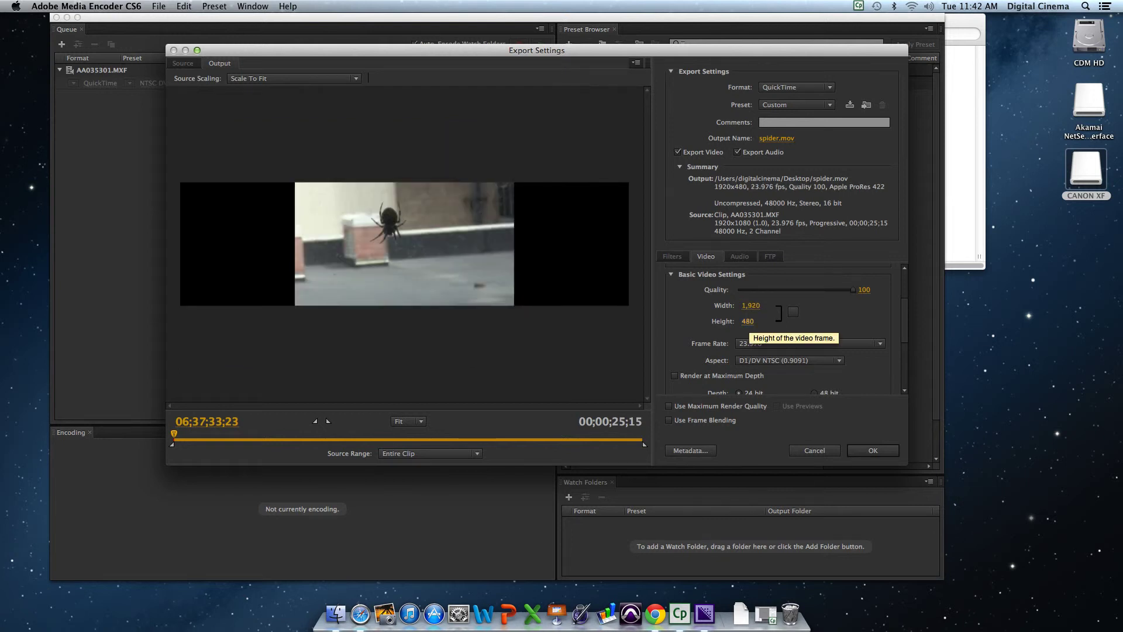
pyautogui.click(748, 322)
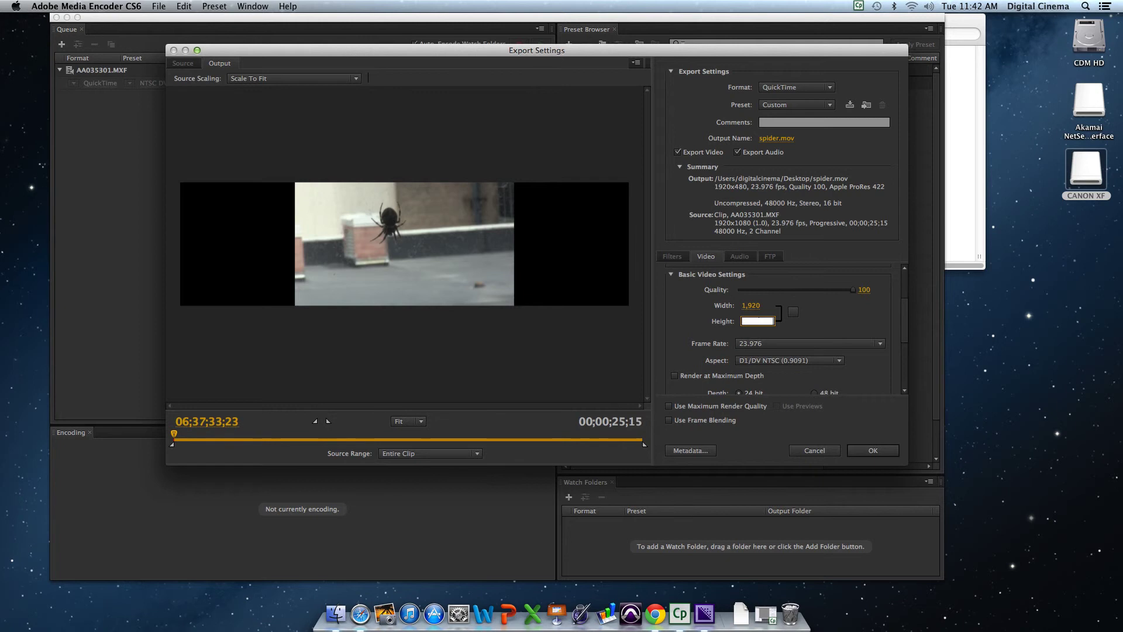
pyautogui.write('1080')
pyautogui.press('Return')
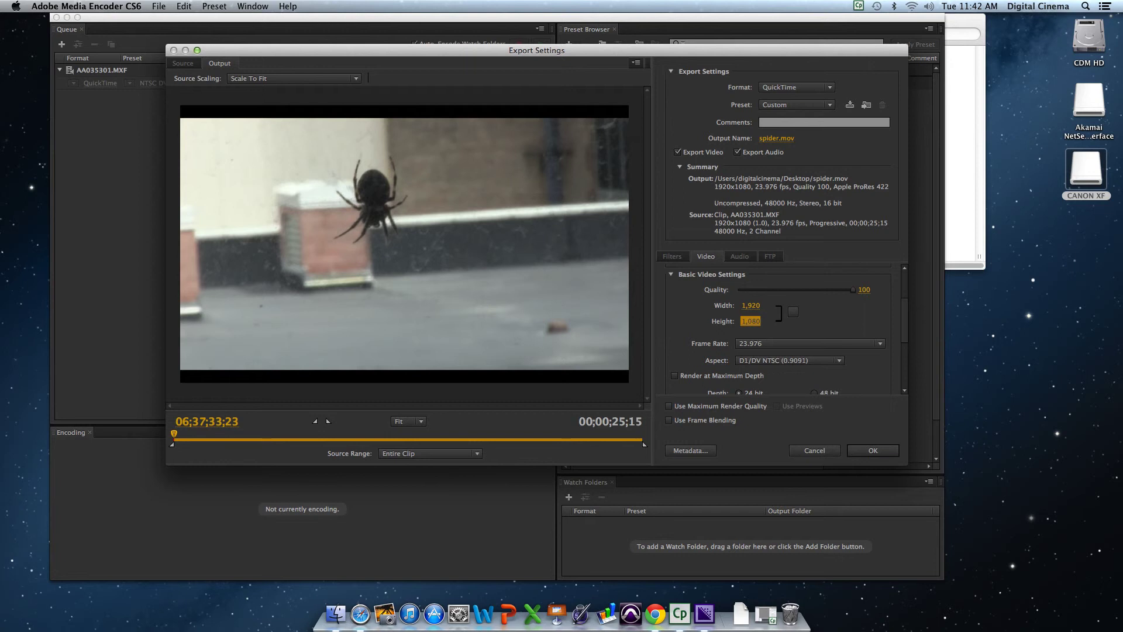
# Set the frame rate to 24 and the pixel aspect to Square Pixels (1.0).
pyautogui.scroll(-3, 781, 328)
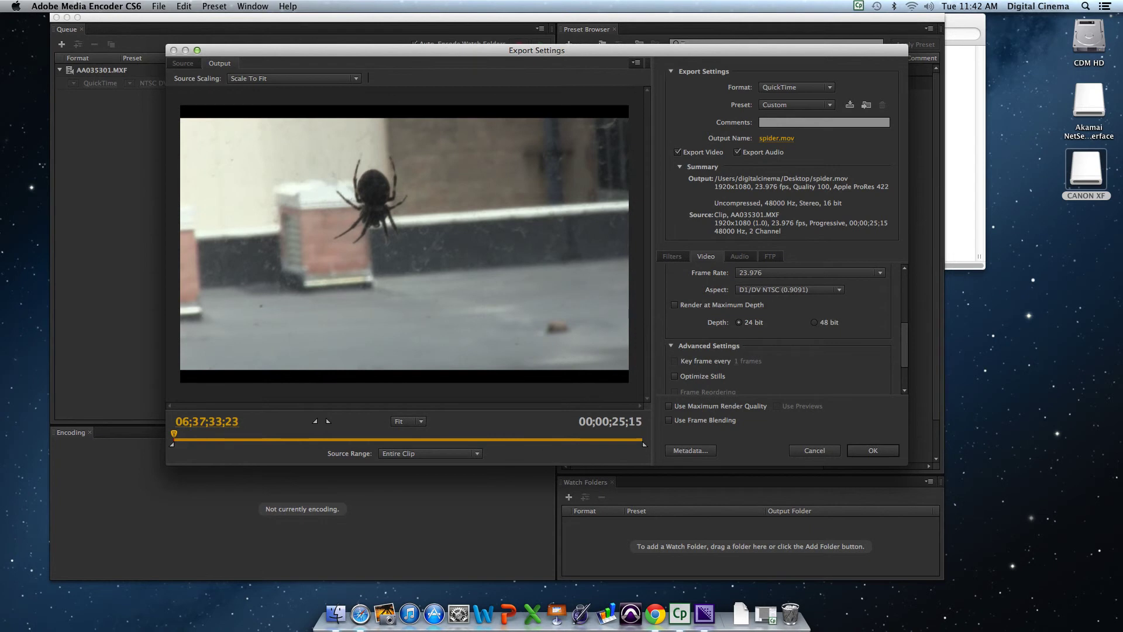
pyautogui.click(810, 273)
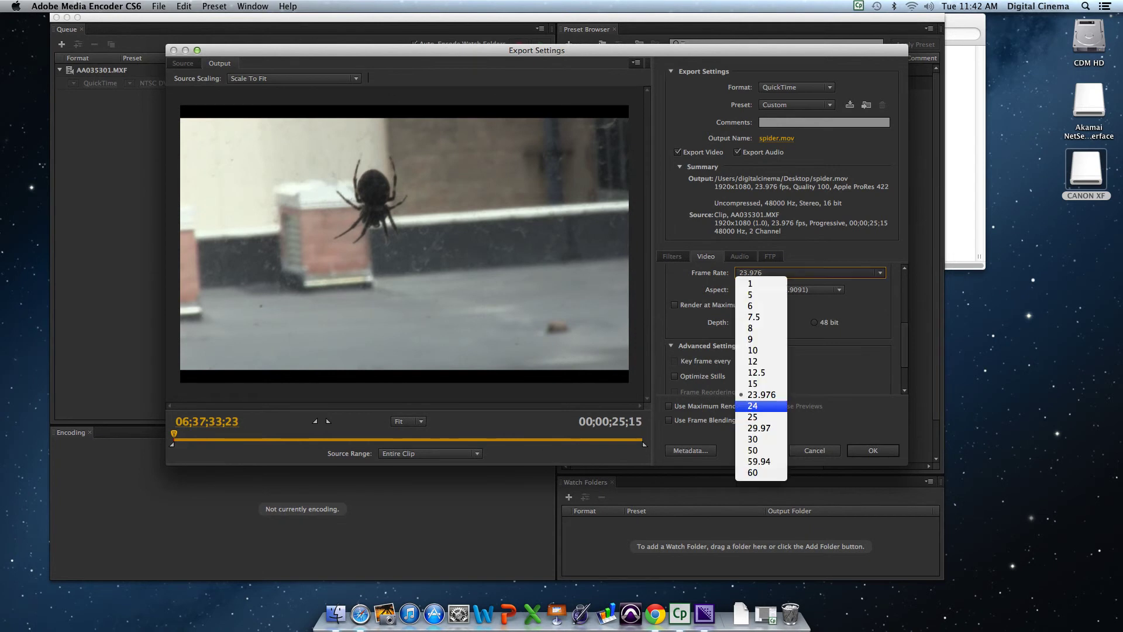
pyautogui.click(761, 406)
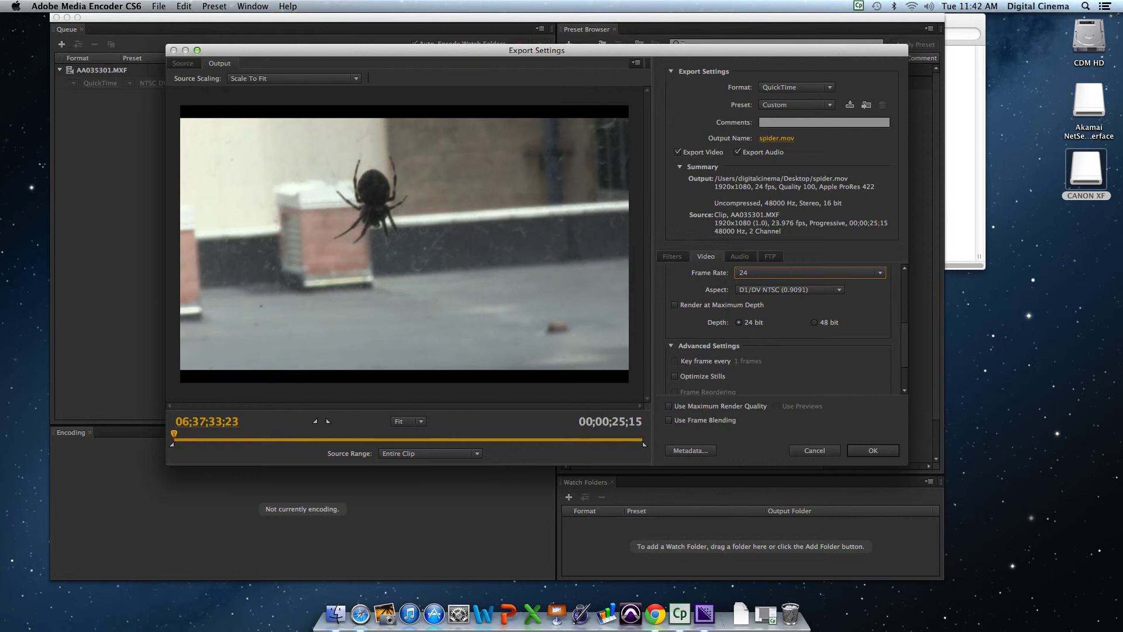
pyautogui.click(789, 289)
pyautogui.press('Up')
pyautogui.press('Return')
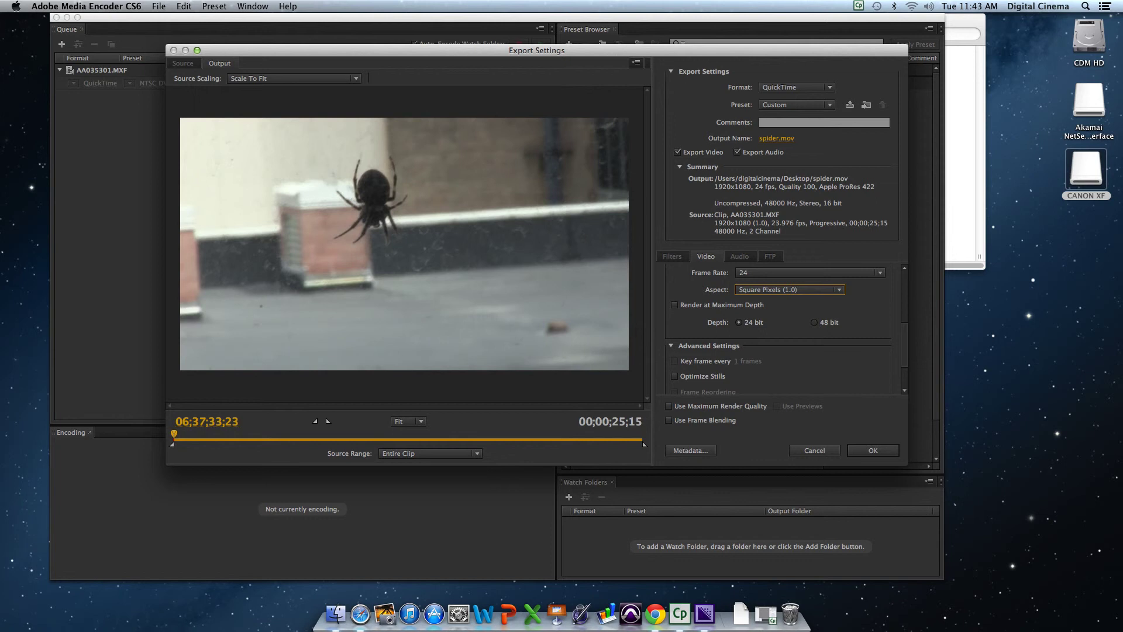
# Accept the export settings after checking the remaining video options, and start encoding the queue.
pyautogui.scroll(-3, 784, 328)
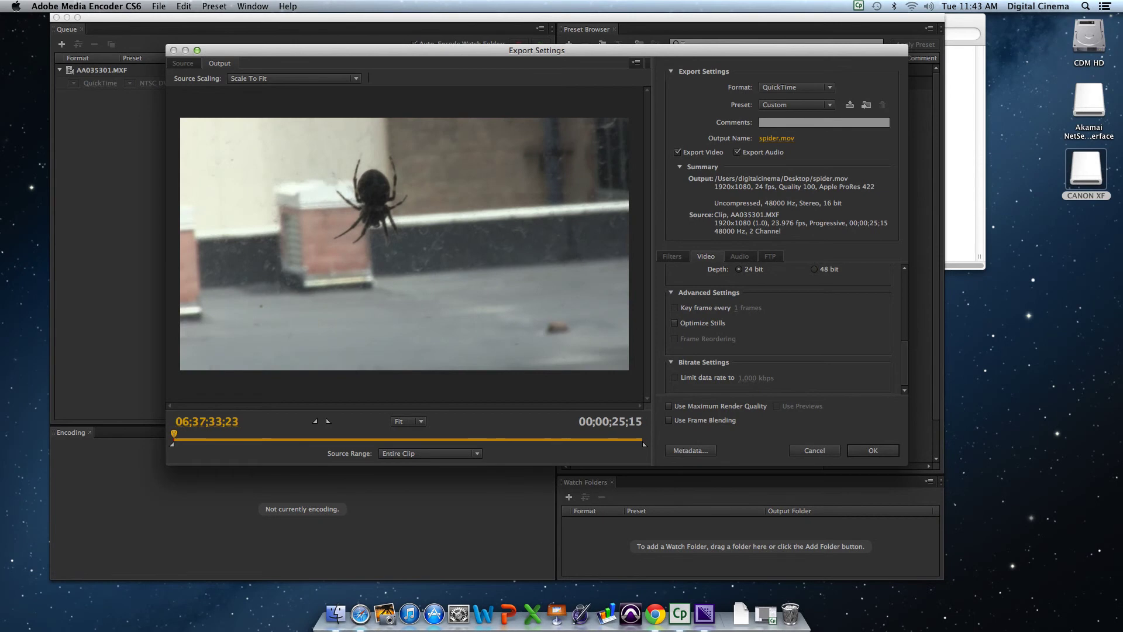
pyautogui.press('Return')
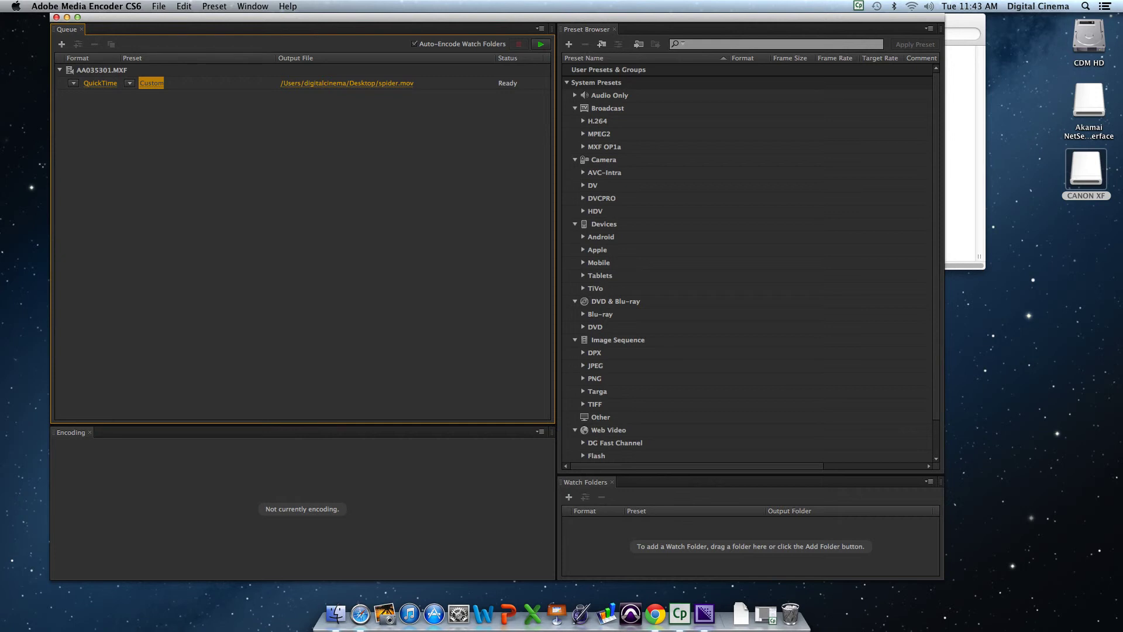
pyautogui.click(540, 44)
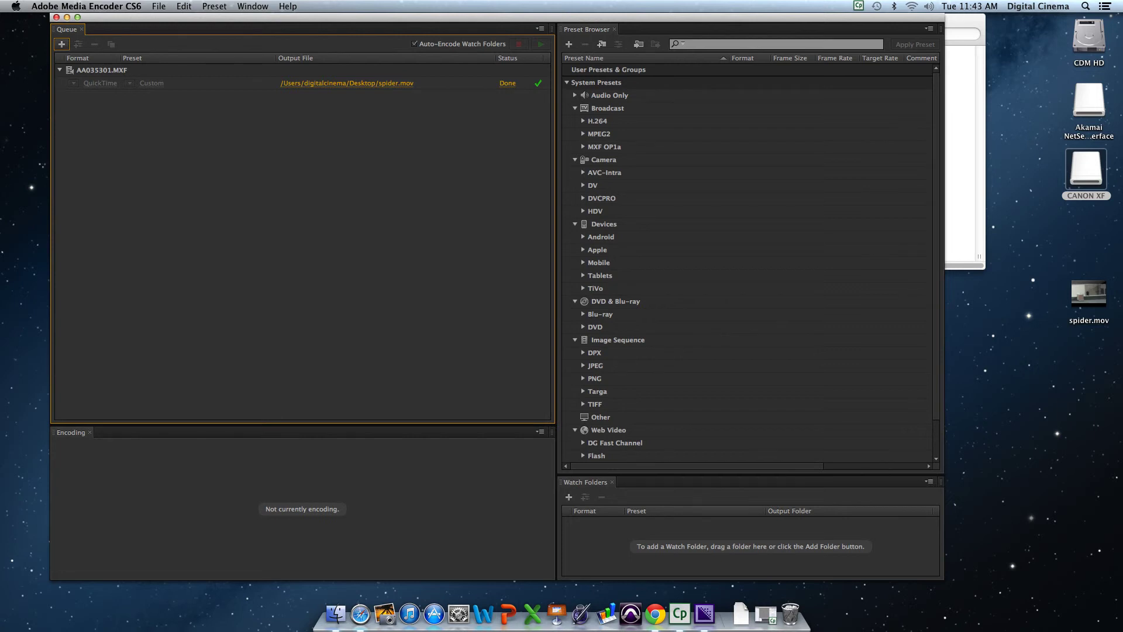
# Switch to Finder and look through the Applications folder for Final Cut Pro.
pyautogui.click(336, 613)
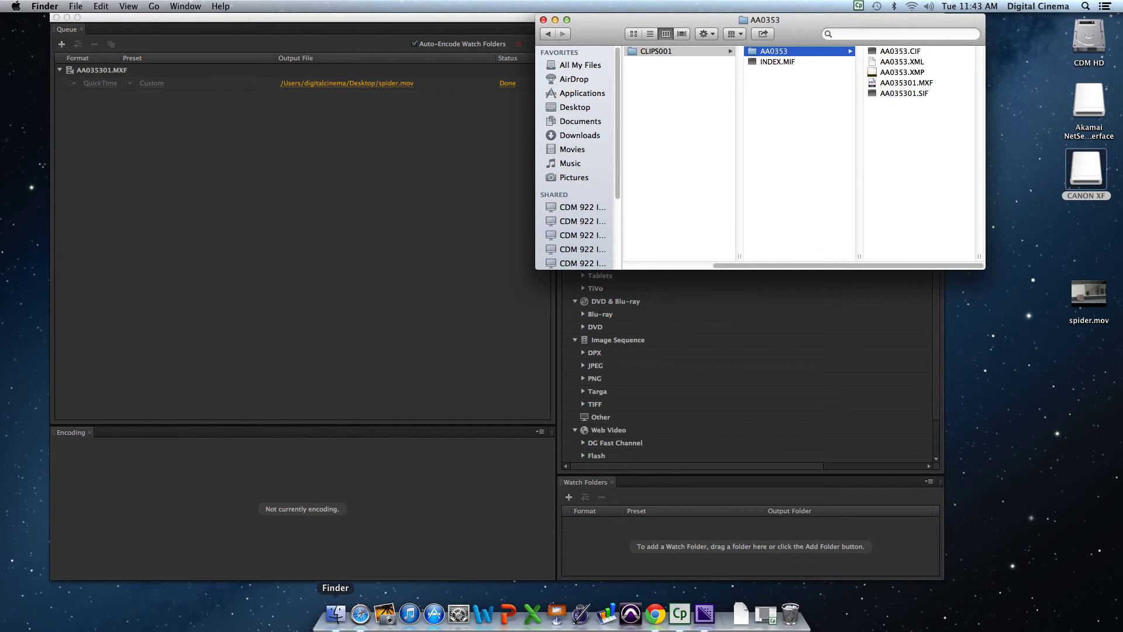
pyautogui.click(335, 613)
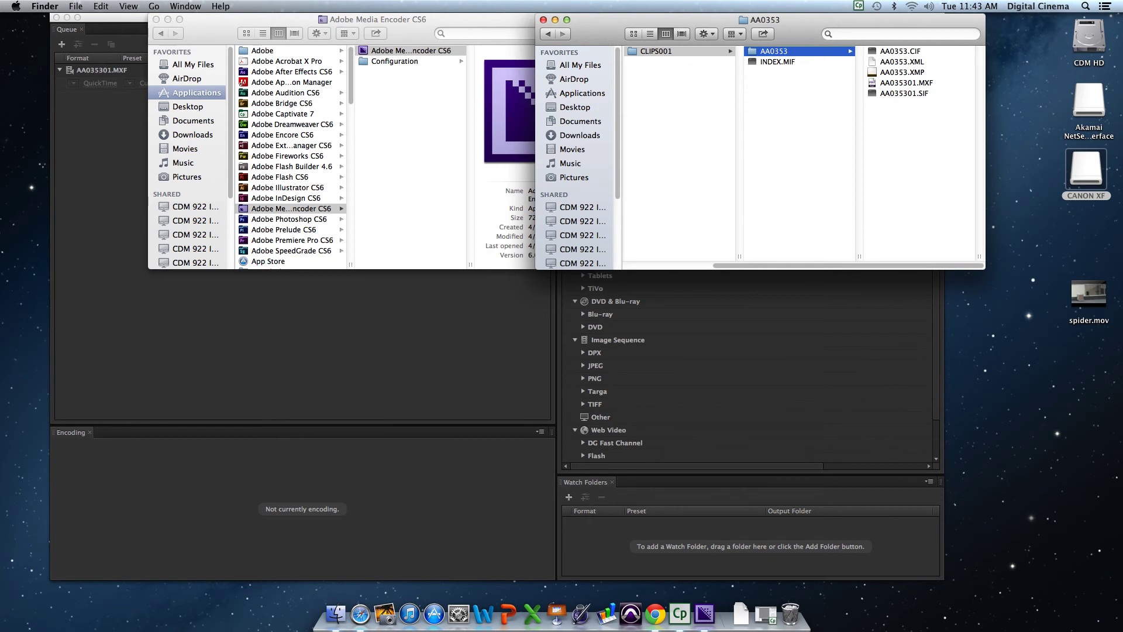
pyautogui.moveTo(351, 75); pyautogui.dragTo(359, 158)
pyautogui.scroll(4, 358, 161)
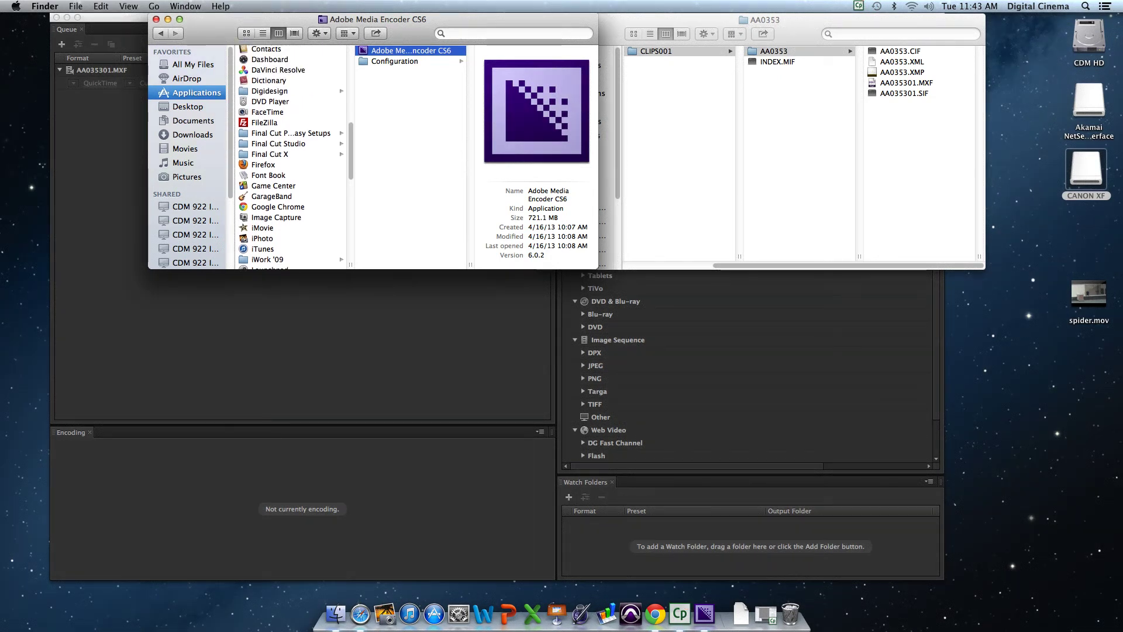
pyautogui.click(290, 133)
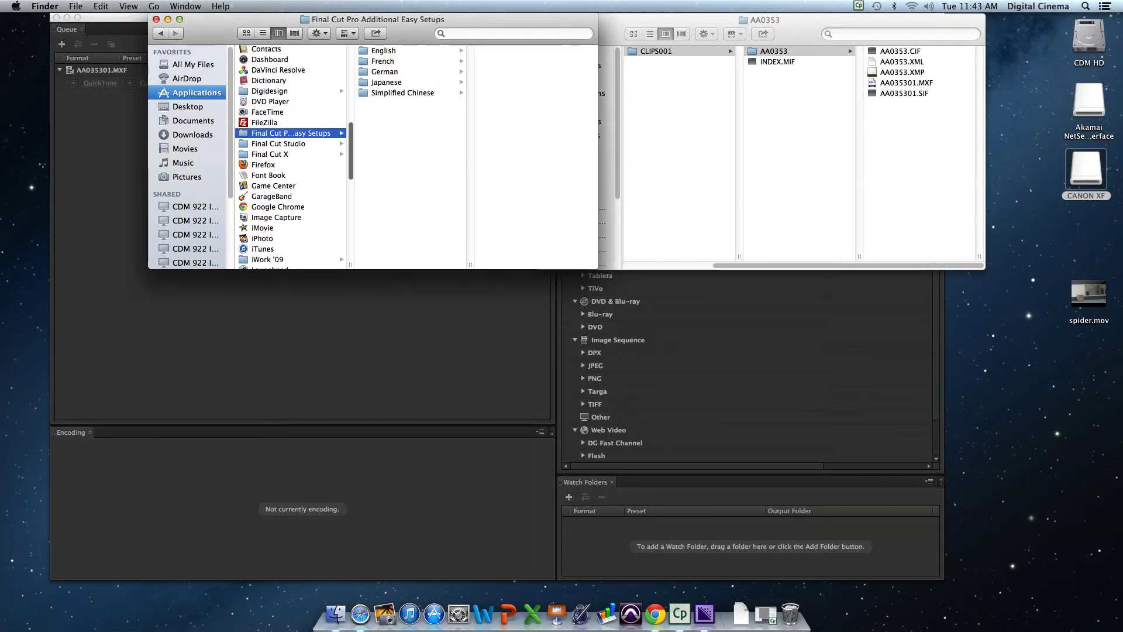
pyautogui.scroll(-10, 348, 204)
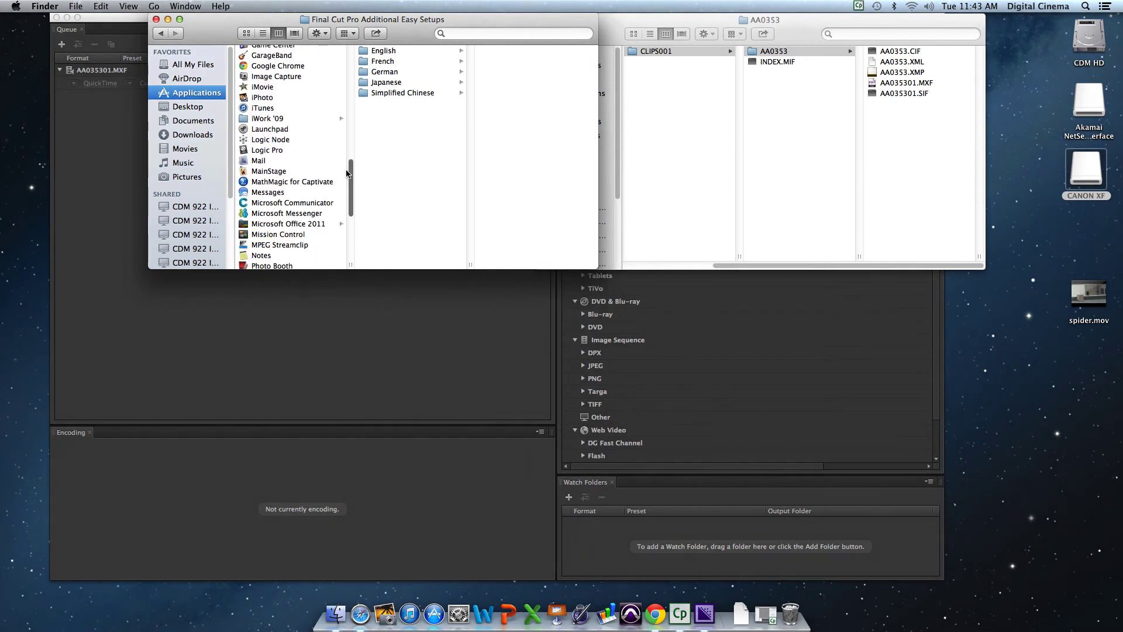
pyautogui.scroll(-2, 349, 205)
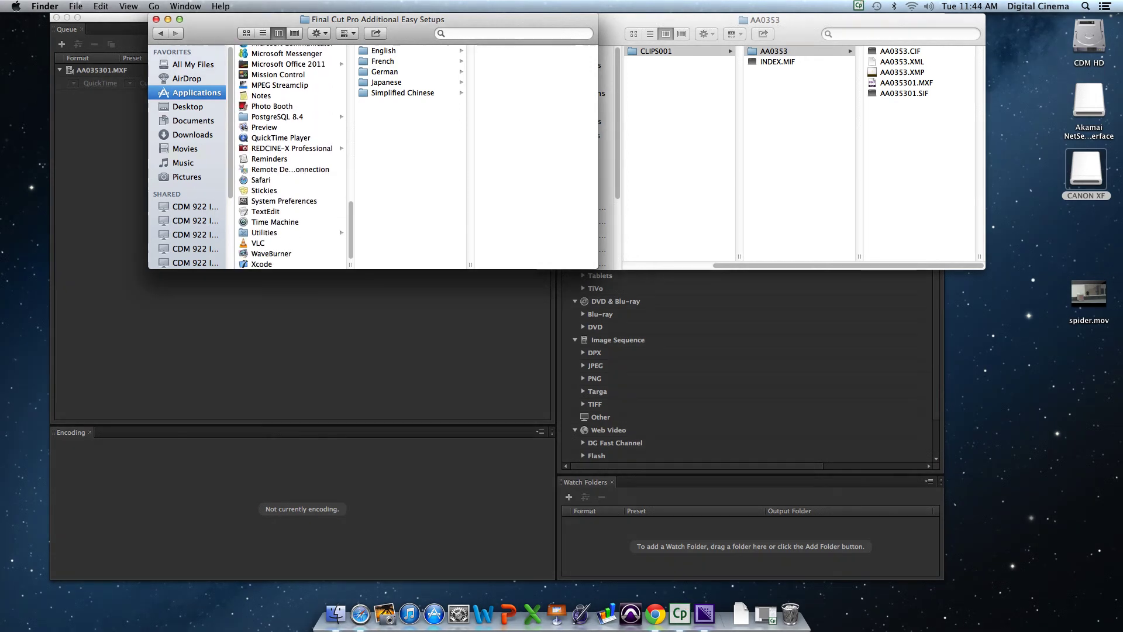
# Search the Mac for "final cut" and launch the Final Cut Pro application with the red clapperboard.
pyautogui.click(512, 33)
pyautogui.write('final cut')
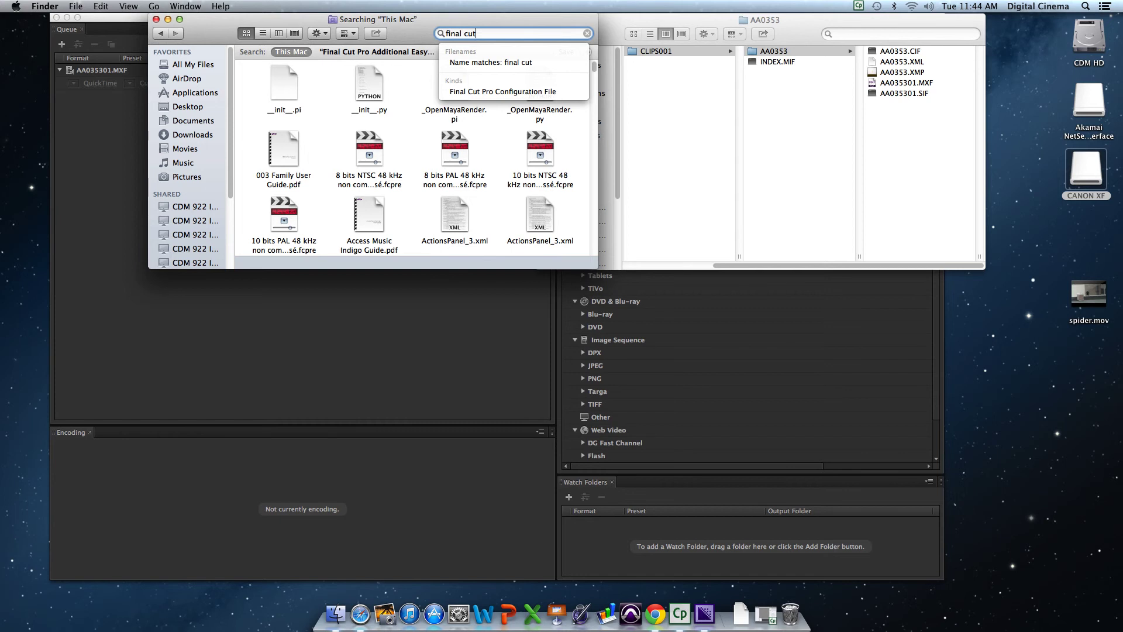
pyautogui.moveTo(593, 69); pyautogui.dragTo(594, 184)
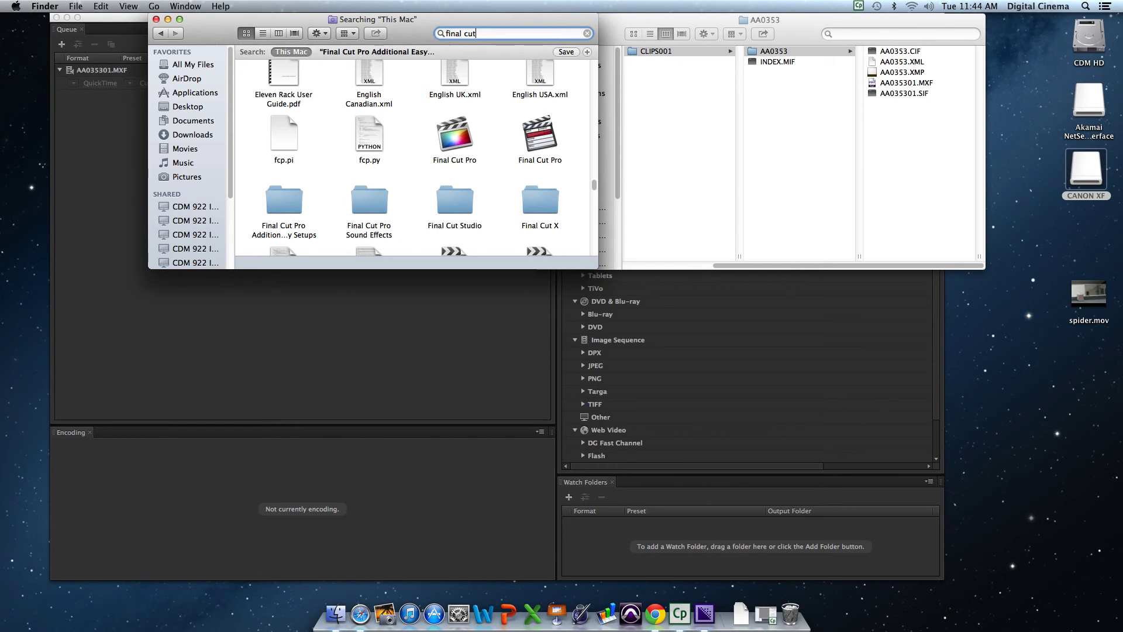
pyautogui.doubleClick(540, 134)
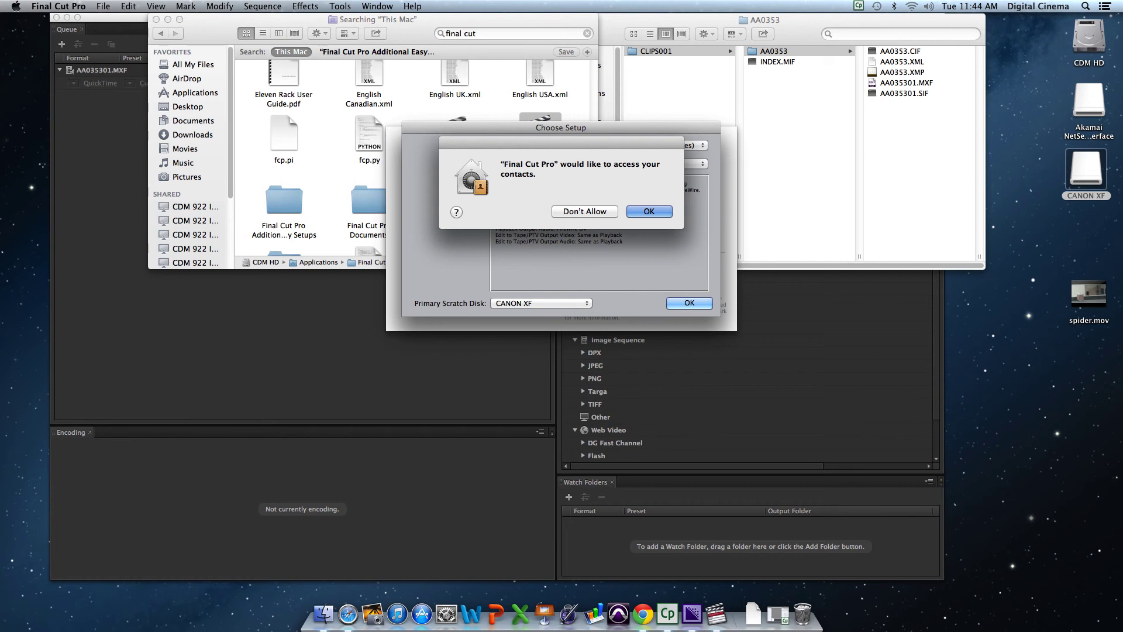
# Allow Final Cut Pro to access the contacts and accept the DV-NTSC setup with CANON XF as primary scratch disk.
pyautogui.press('Return')
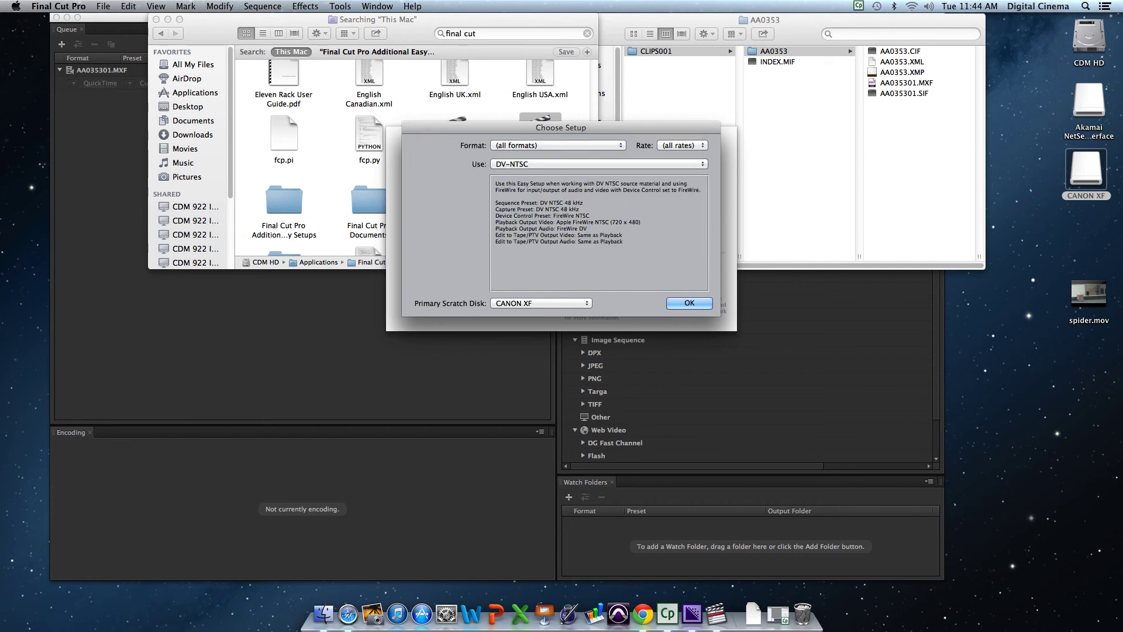
pyautogui.press('space')
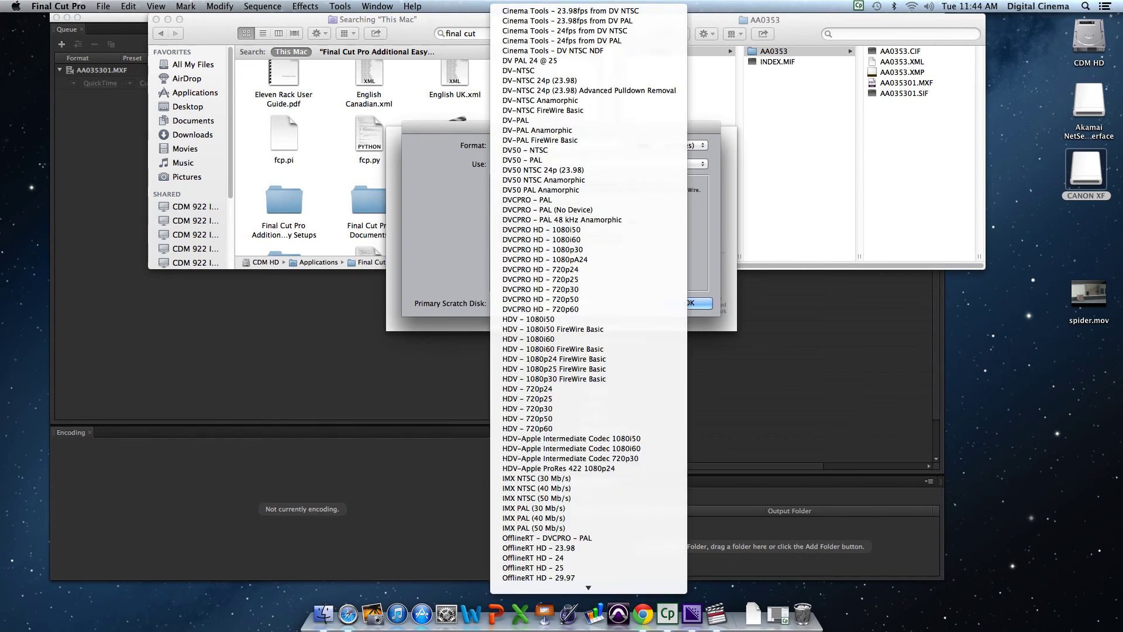
pyautogui.press('Return')
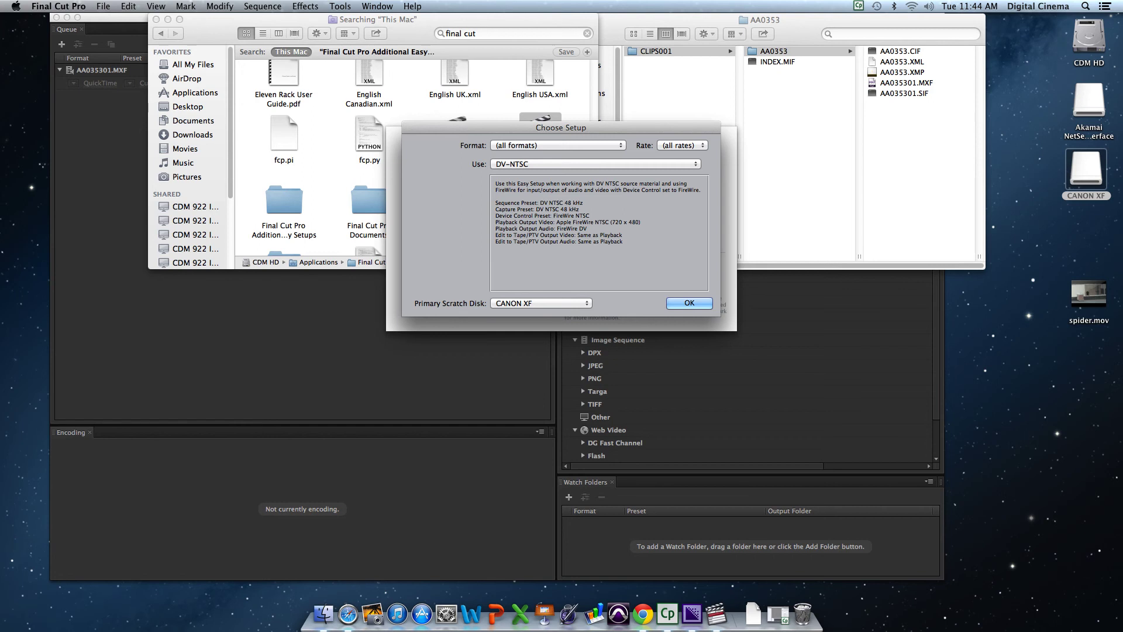
pyautogui.press('Return')
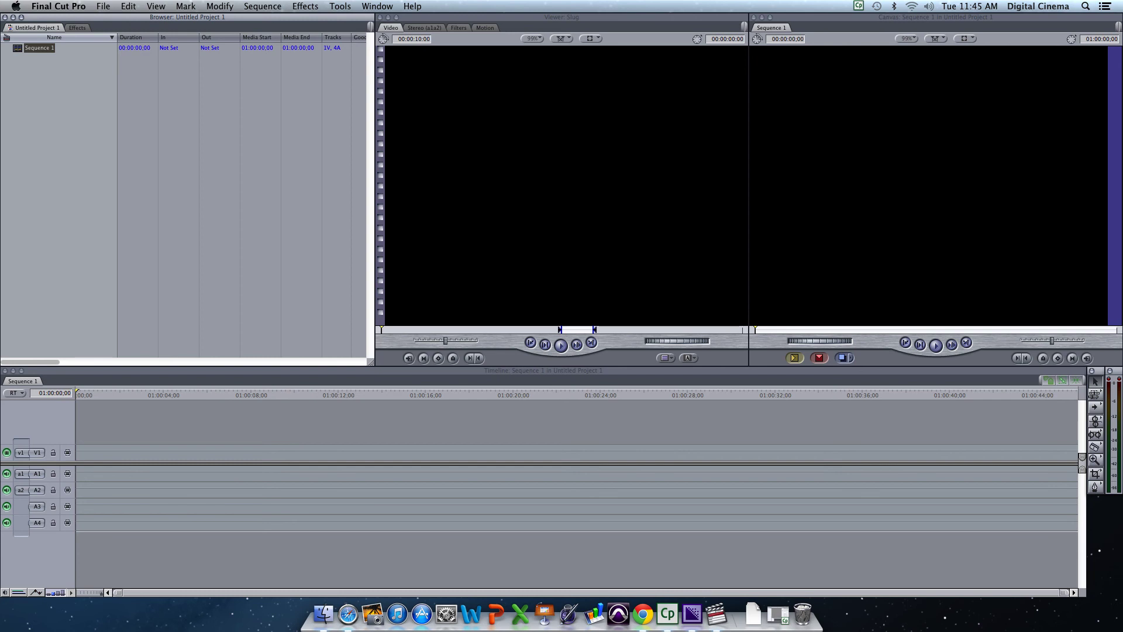
# Open spider.mov from the Desktop in the untitled project.
pyautogui.click(103, 6)
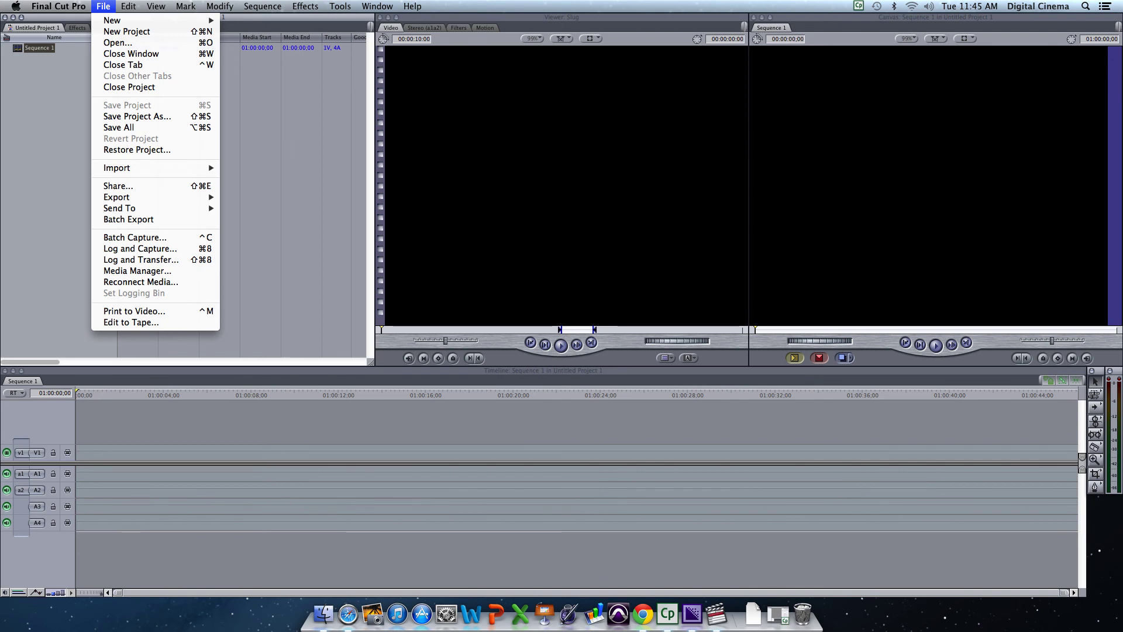
pyautogui.press('super+o')
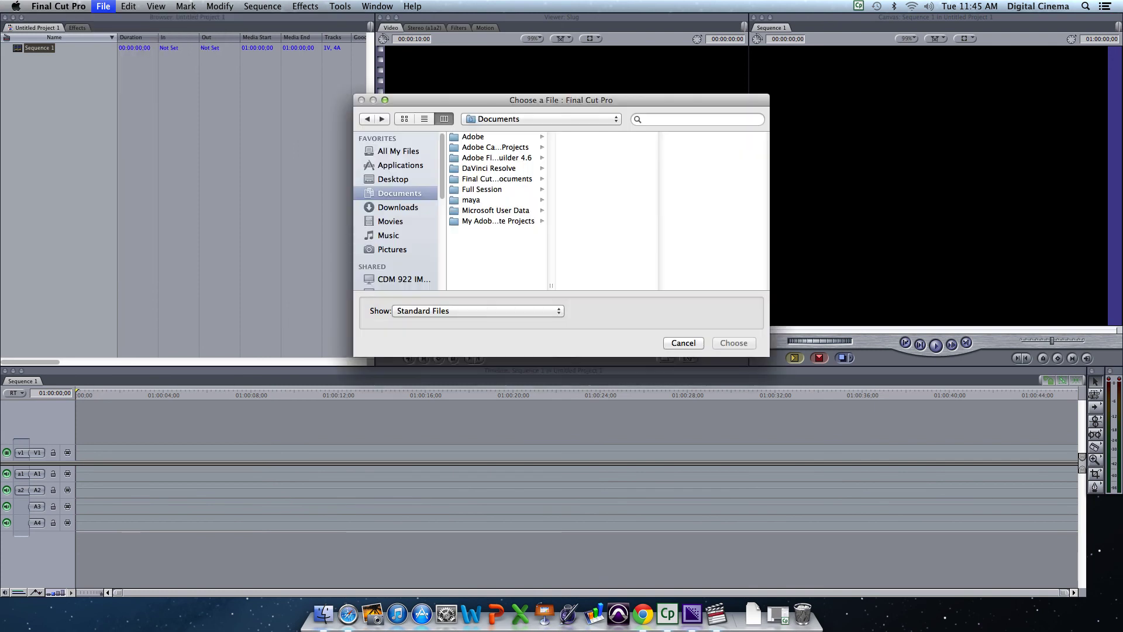
pyautogui.click(393, 179)
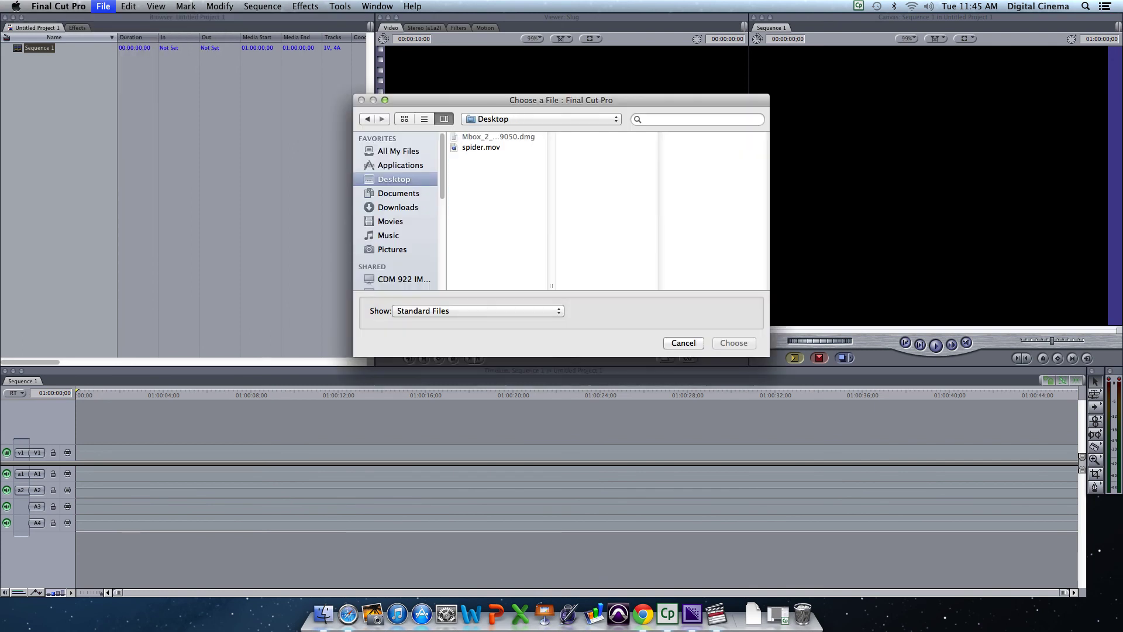
pyautogui.click(480, 146)
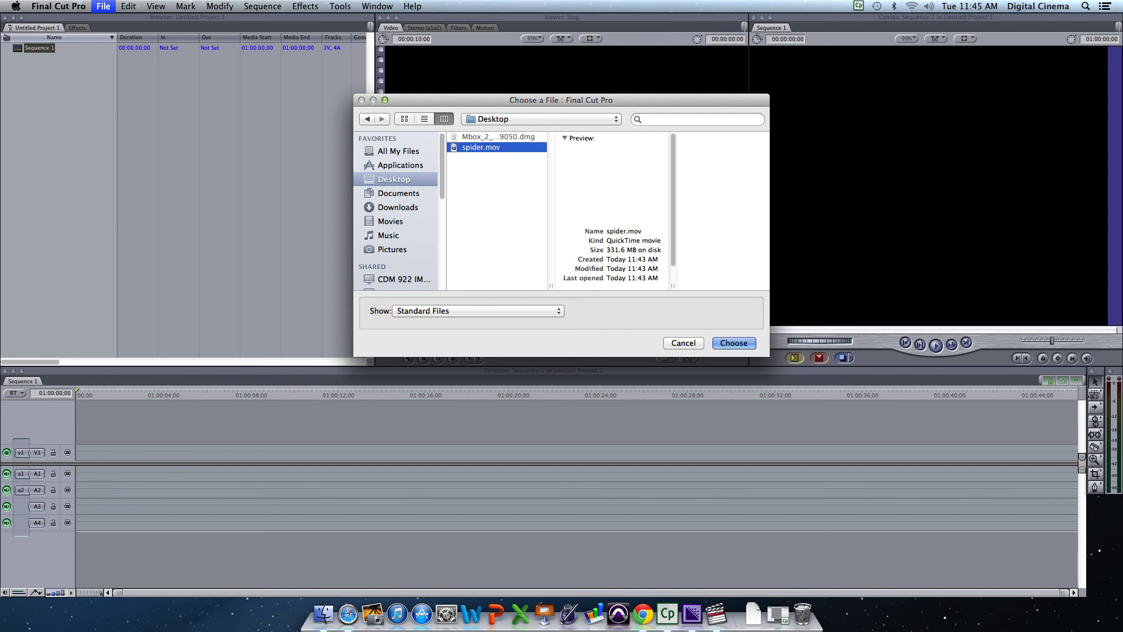
pyautogui.press('Return')
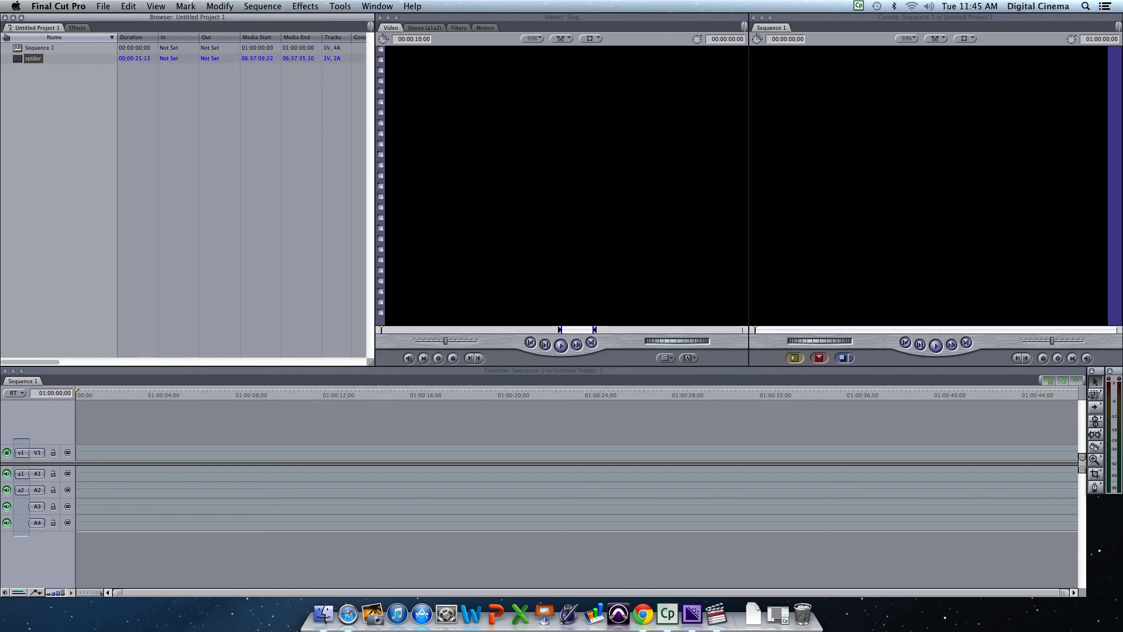
# Place the spider clip on track V1 of Sequence 1 with sequence settings matched to the clip, and scrub through it.
pyautogui.click(33, 57)
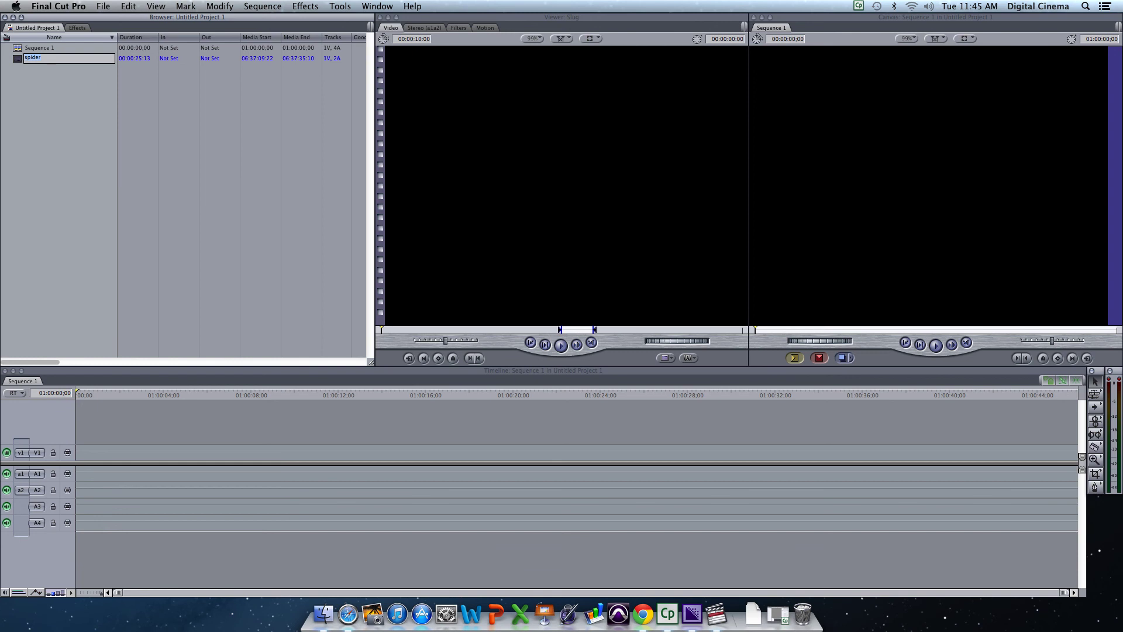
pyautogui.press('Return')
pyautogui.moveTo(18, 58); pyautogui.dragTo(106, 445)
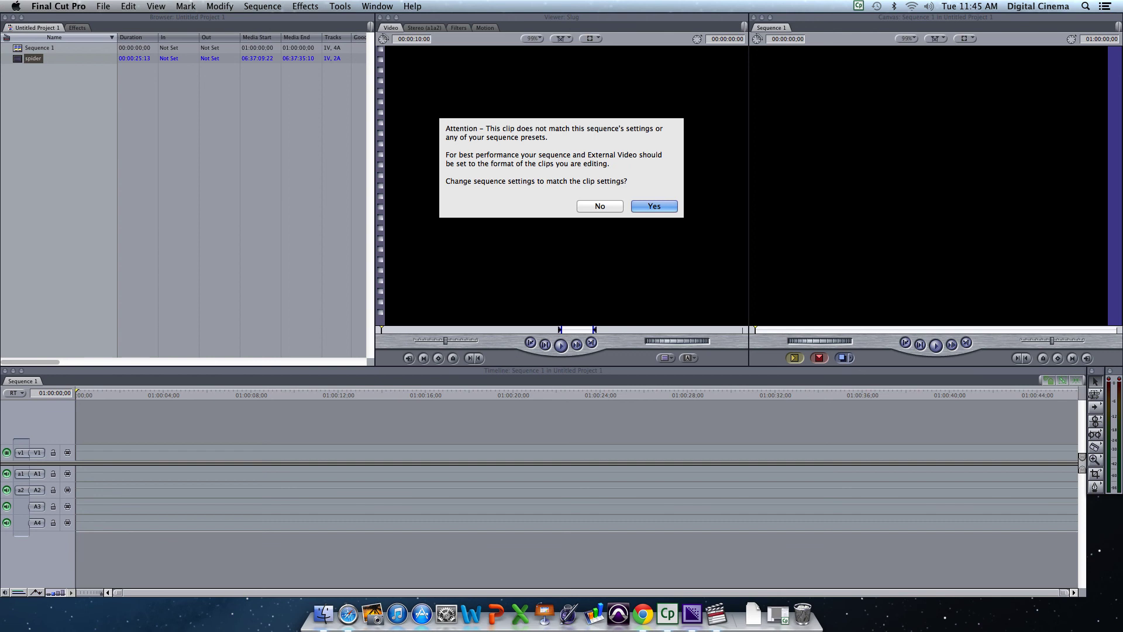
pyautogui.press('Return')
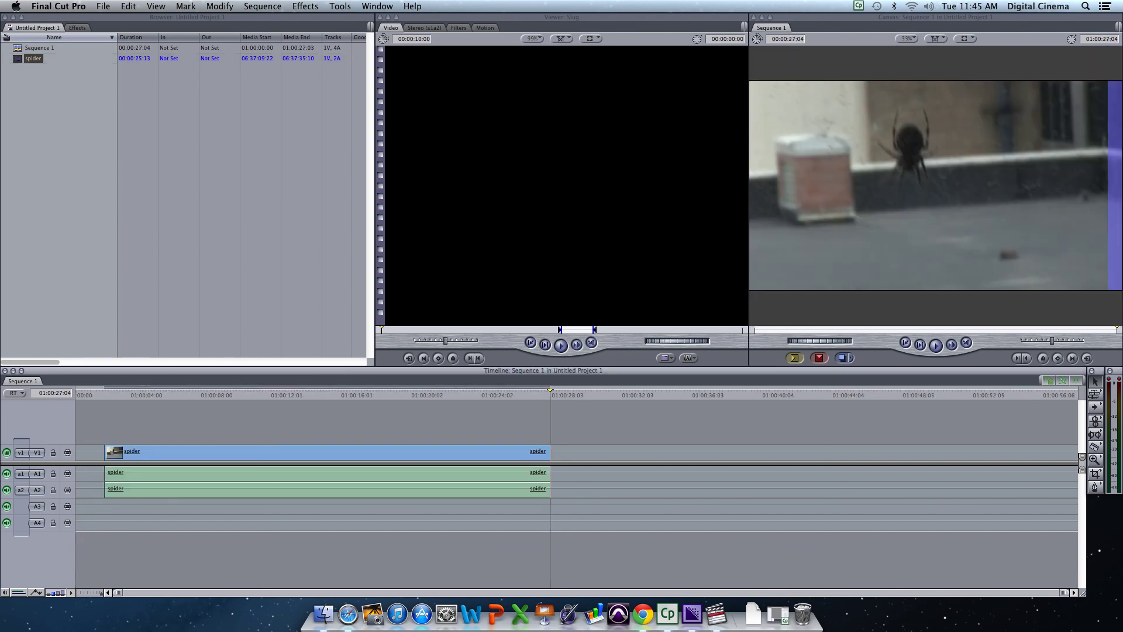
pyautogui.moveTo(107, 396); pyautogui.dragTo(359, 391)
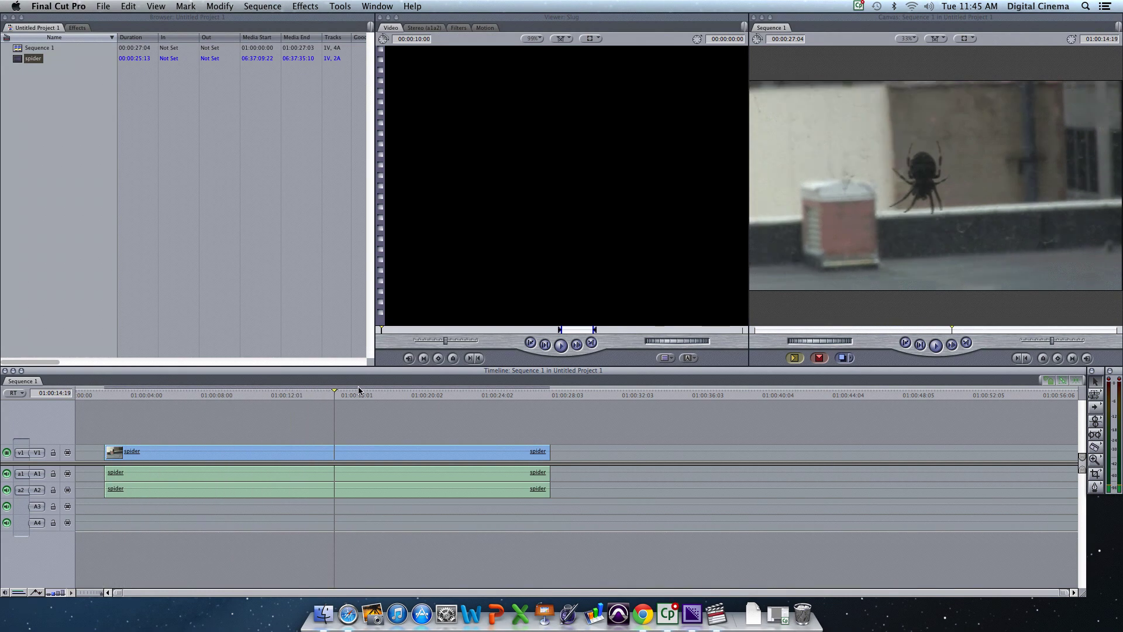